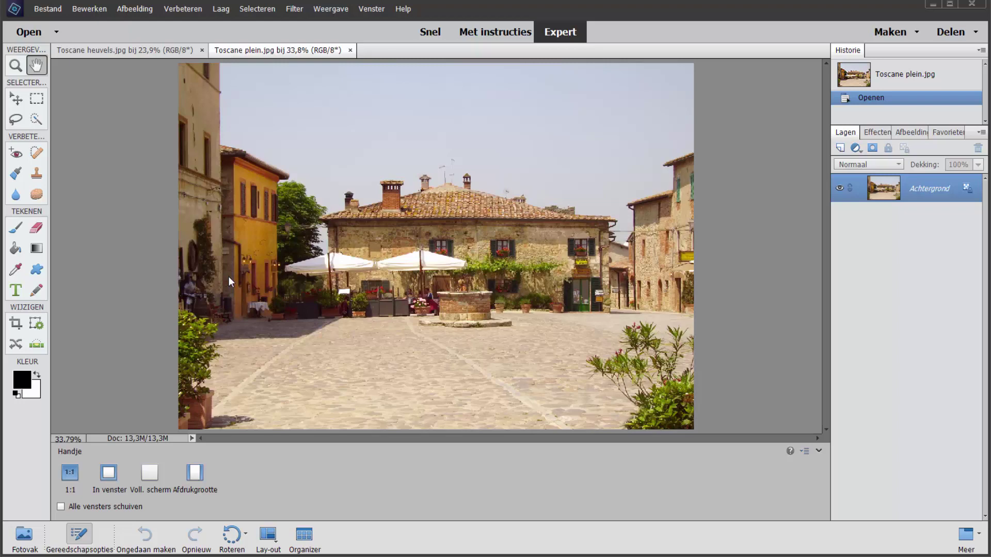
Switch from the Toscane plein photo to the Toscane heuvels.jpg document.
left_click(110, 49)
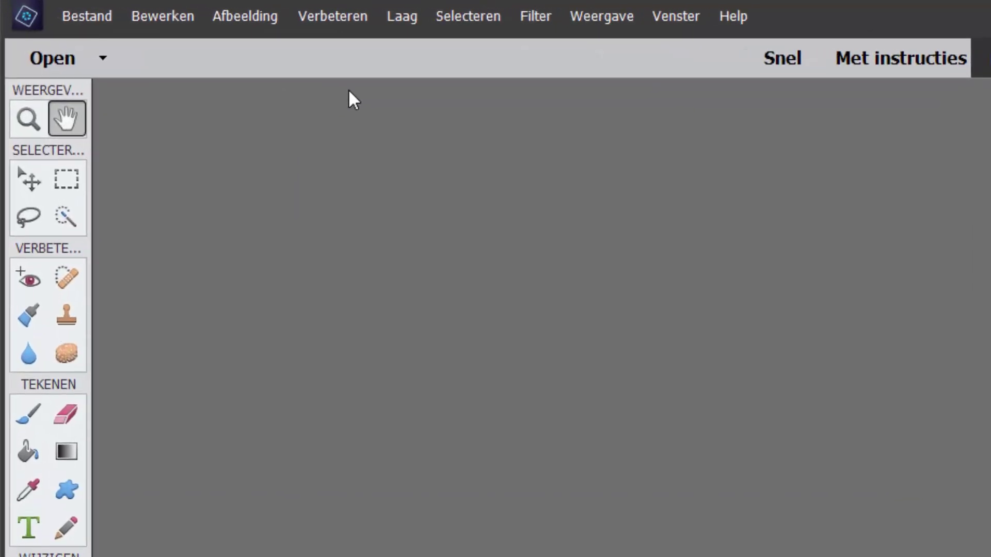
Open Toscane brug.jpg from the Toscane-onderkant-donker folder.
left_click(97, 16)
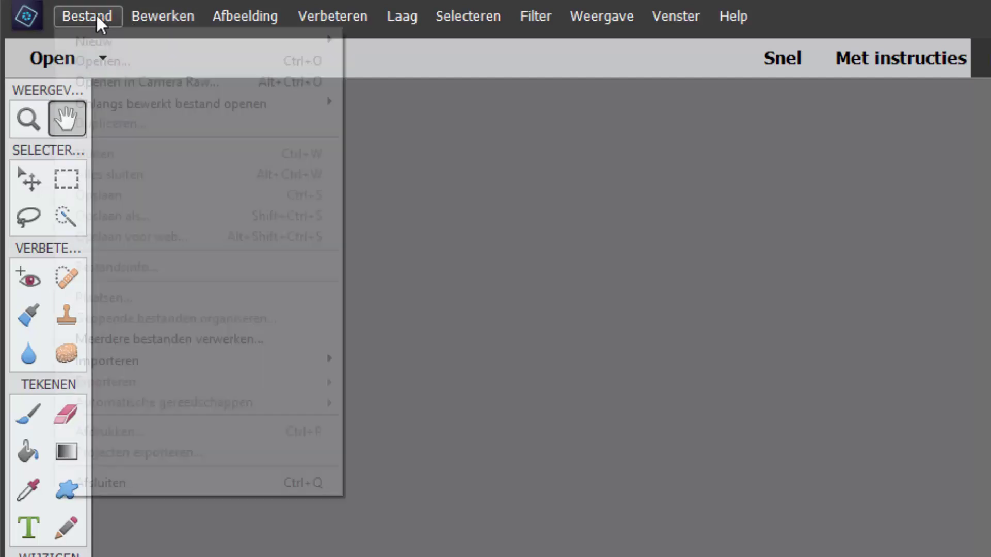
left_click(103, 60)
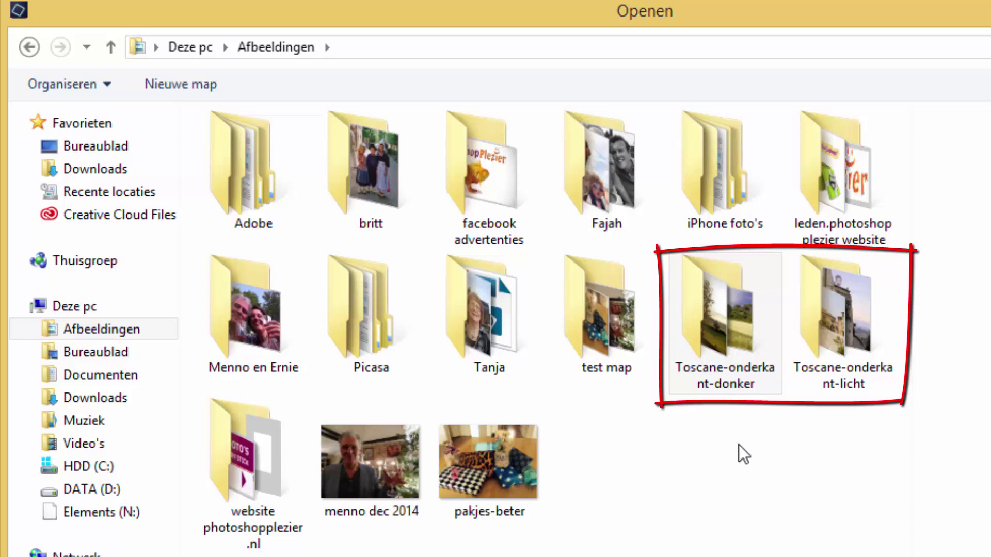
double_click(722, 326)
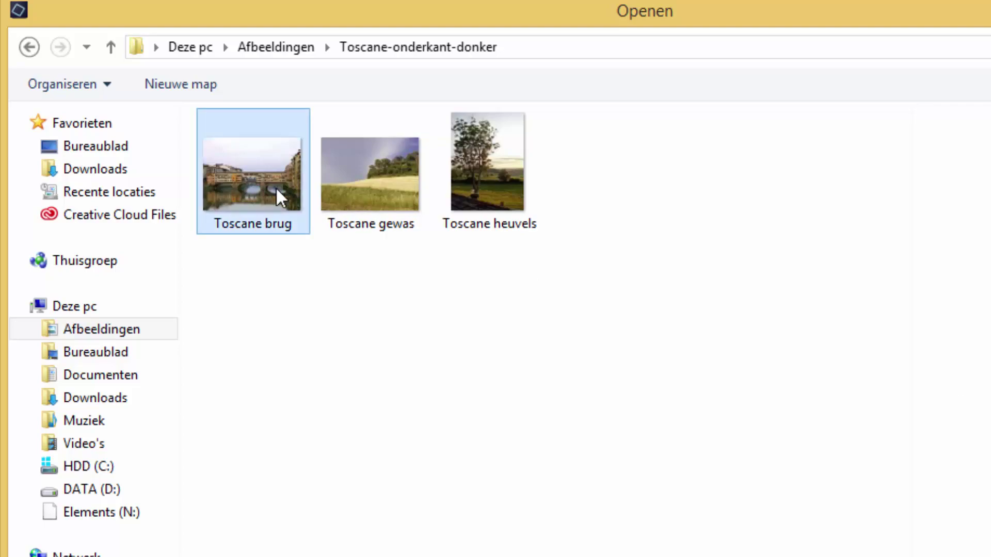
double_click(276, 187)
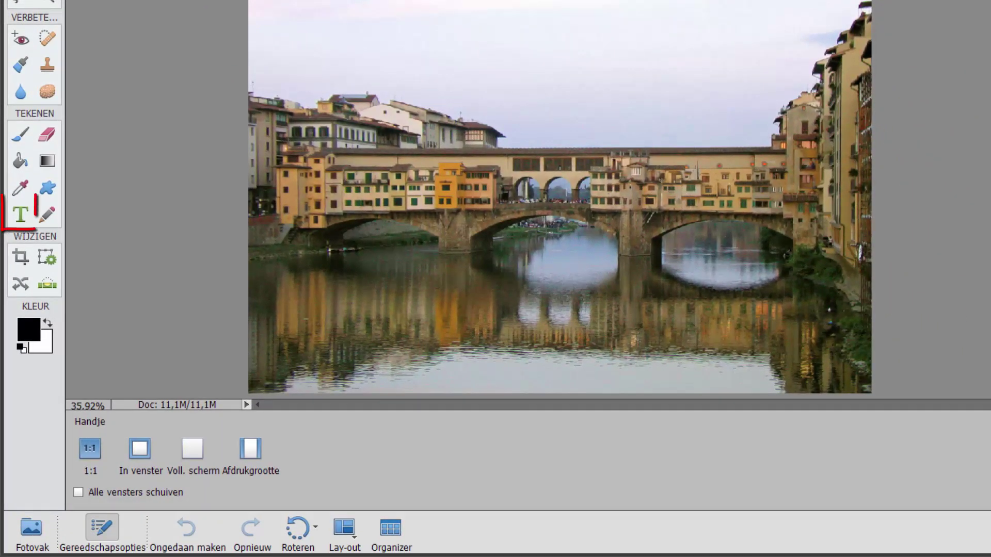
Add the white text 'Ponte Vecchio Firenze' near the bridge photo's bottom-left corner.
left_click(22, 214)
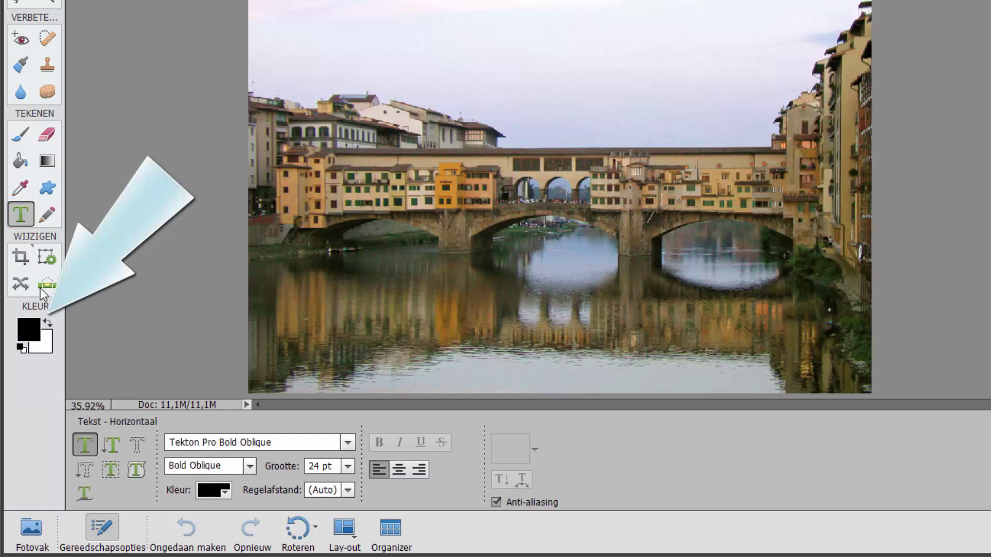
left_click(48, 321)
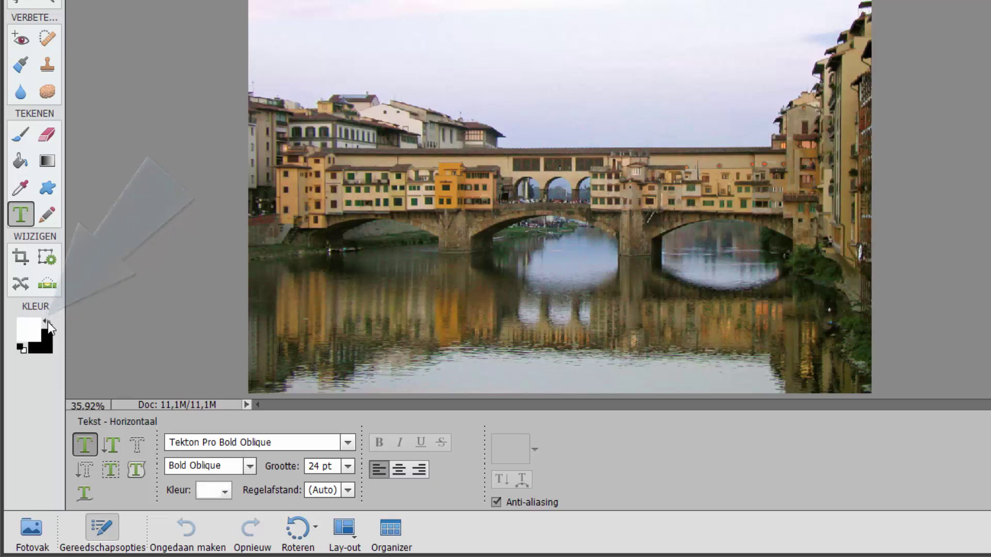
left_click(297, 338)
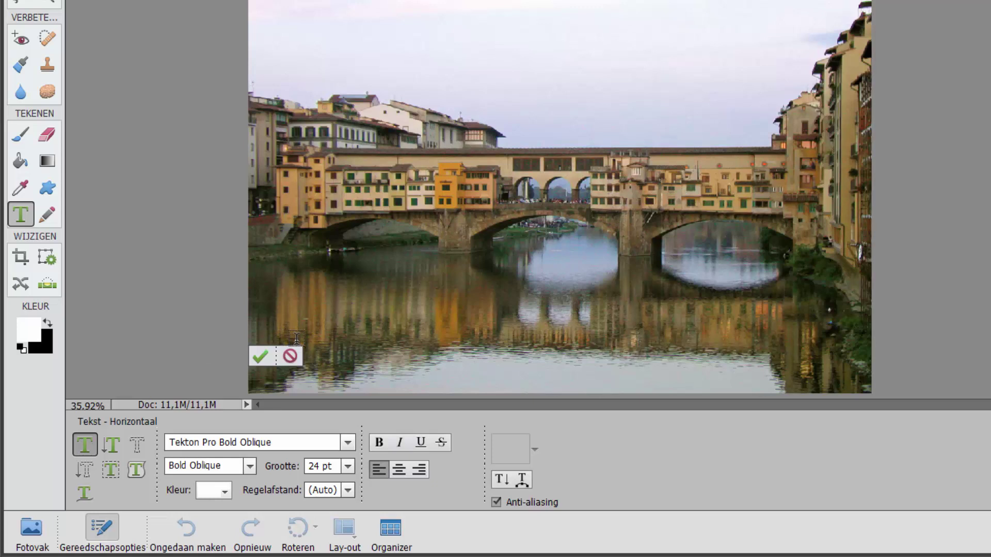
type("Ponte Vecchio Firenze")
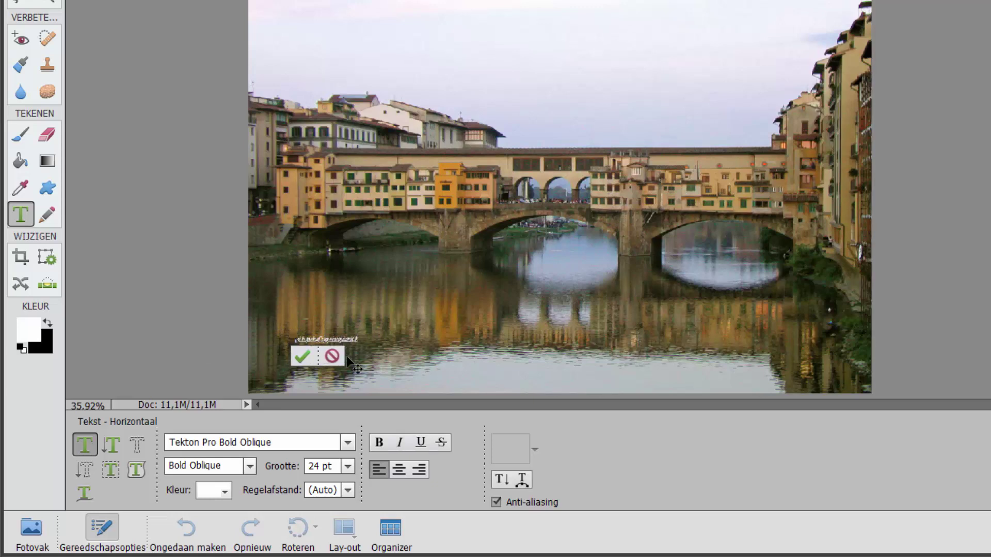
left_click(307, 356)
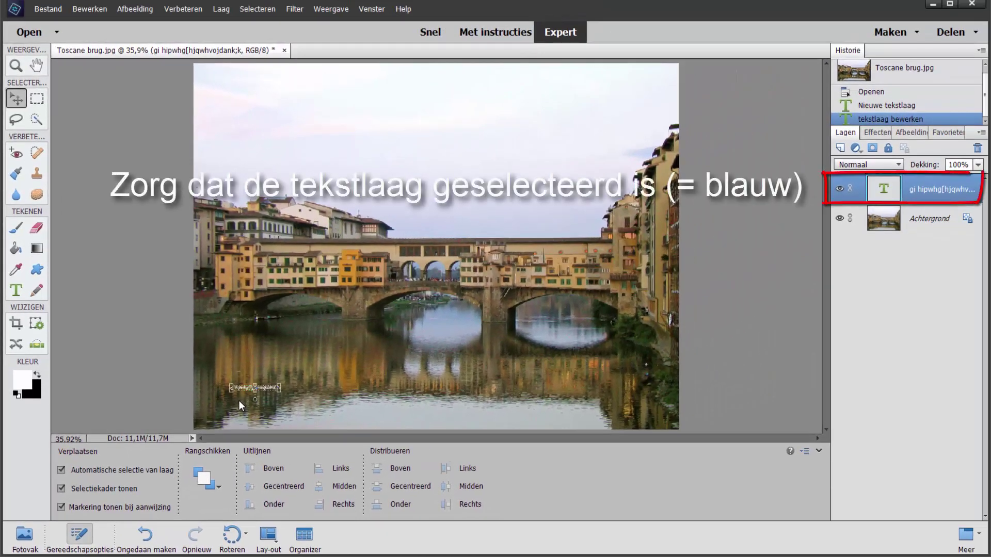
Change the text size to 72 pt, then settle on 48 pt.
left_click(17, 290)
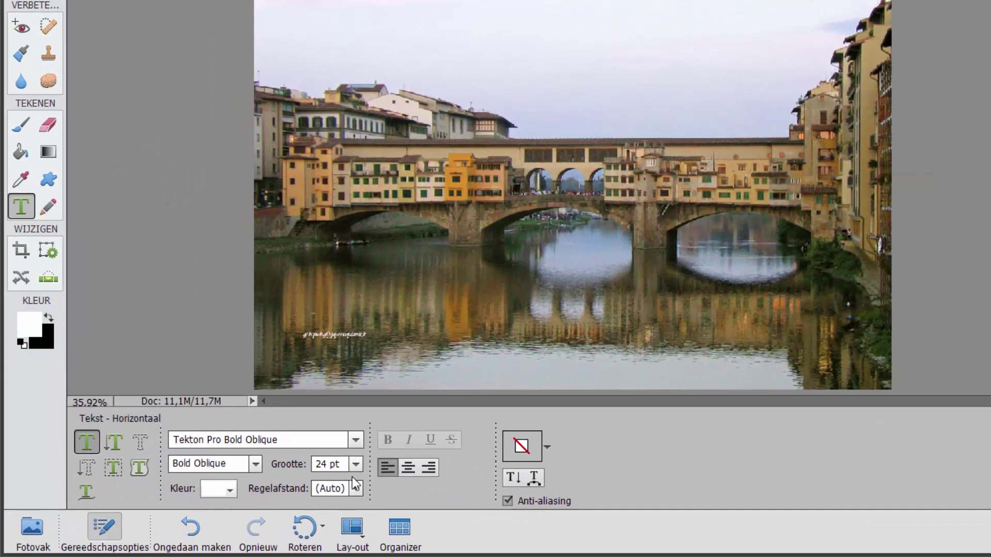
left_click(357, 463)
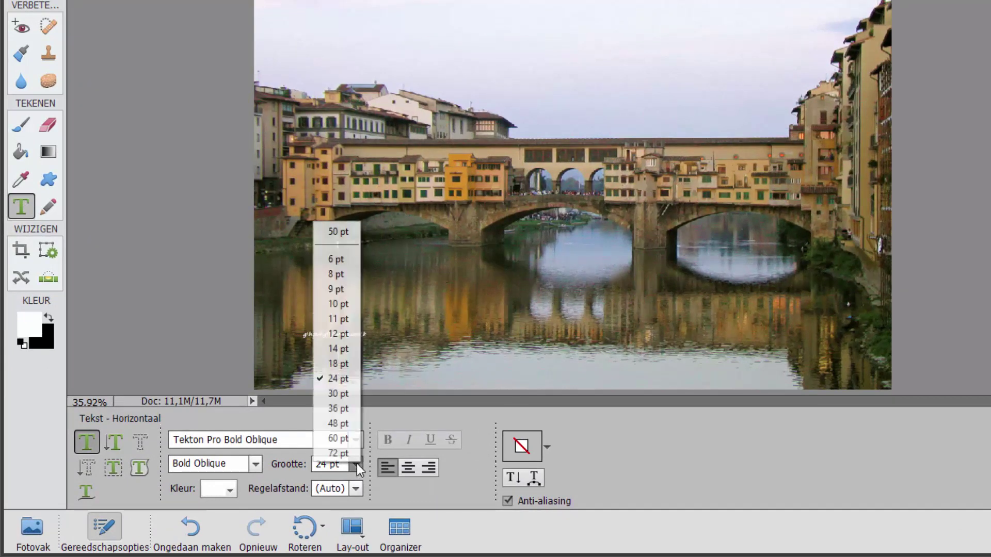
left_click(352, 456)
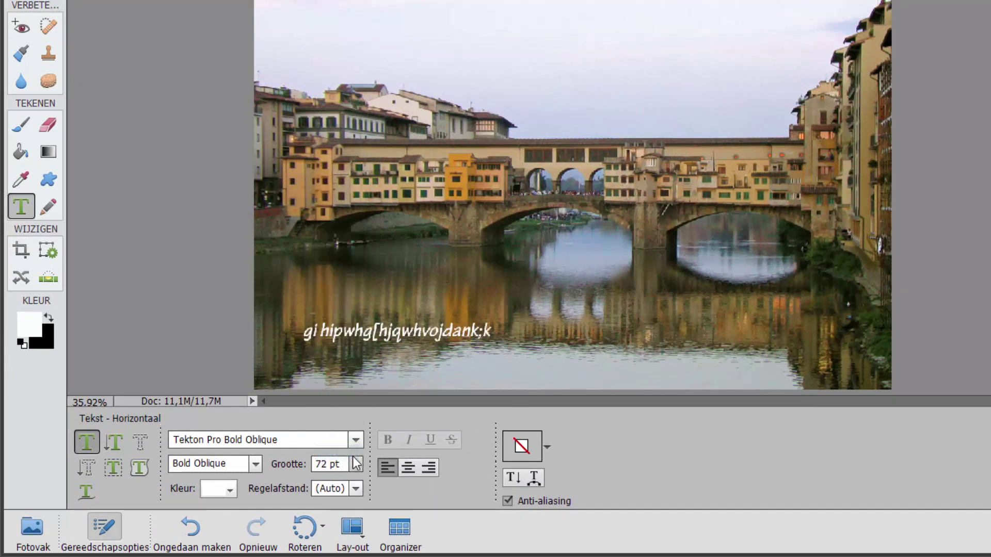
left_click(355, 463)
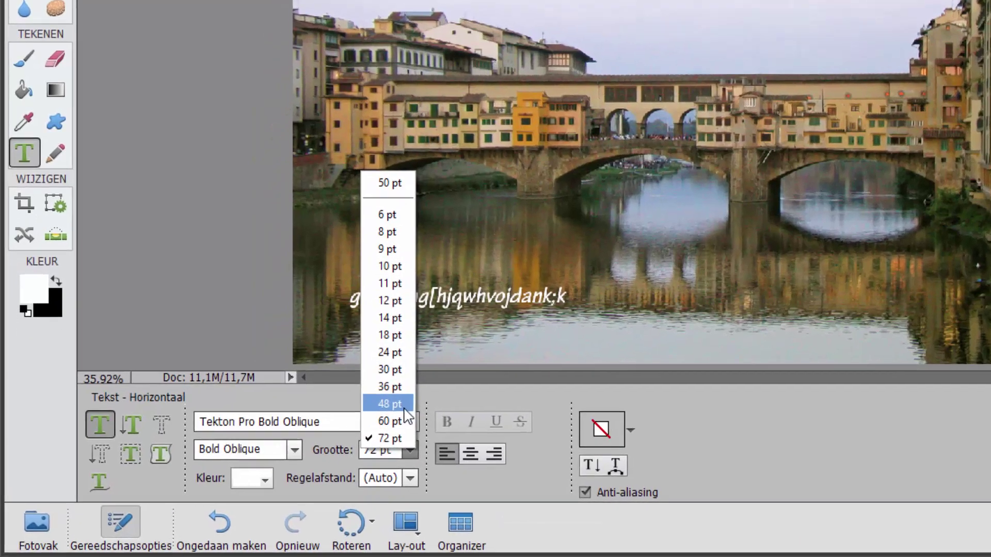
left_click(405, 410)
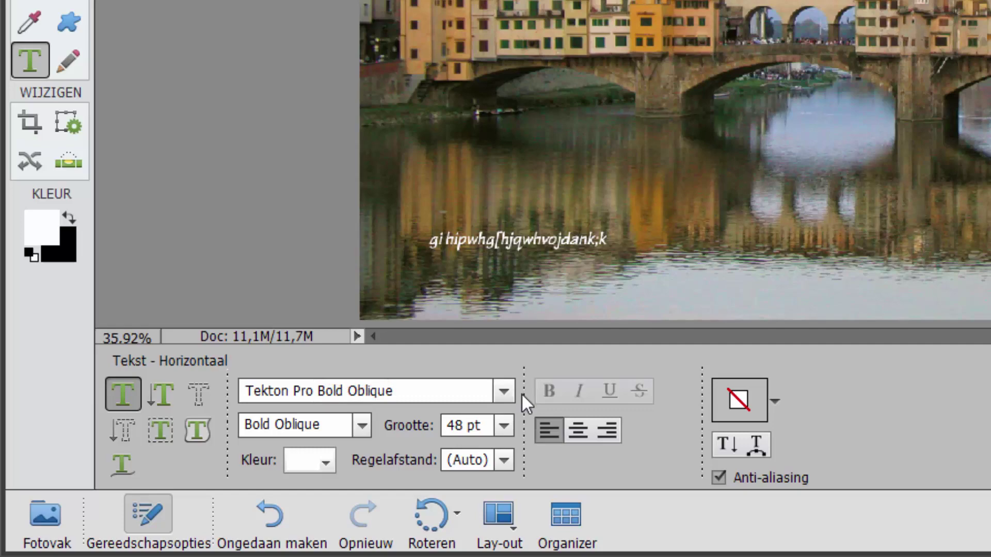
Switch the text font to Tahoma and drag the layer opacity down to 58%.
left_click(504, 391)
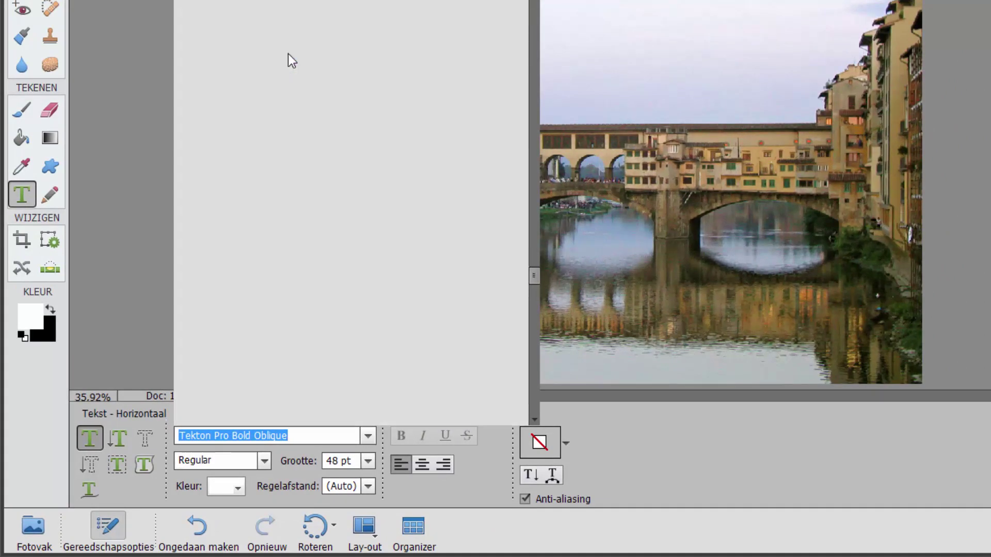
left_click(290, 54)
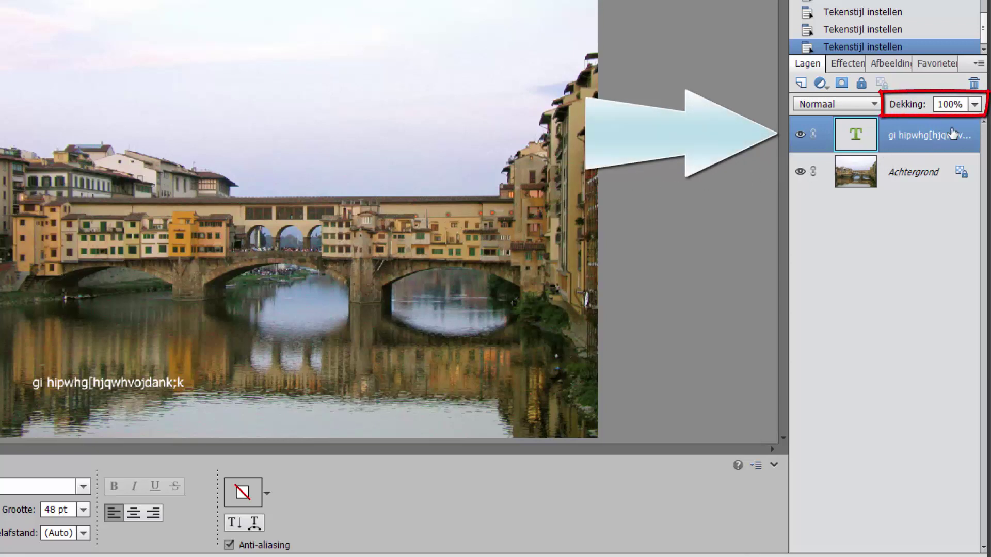
left_click(974, 105)
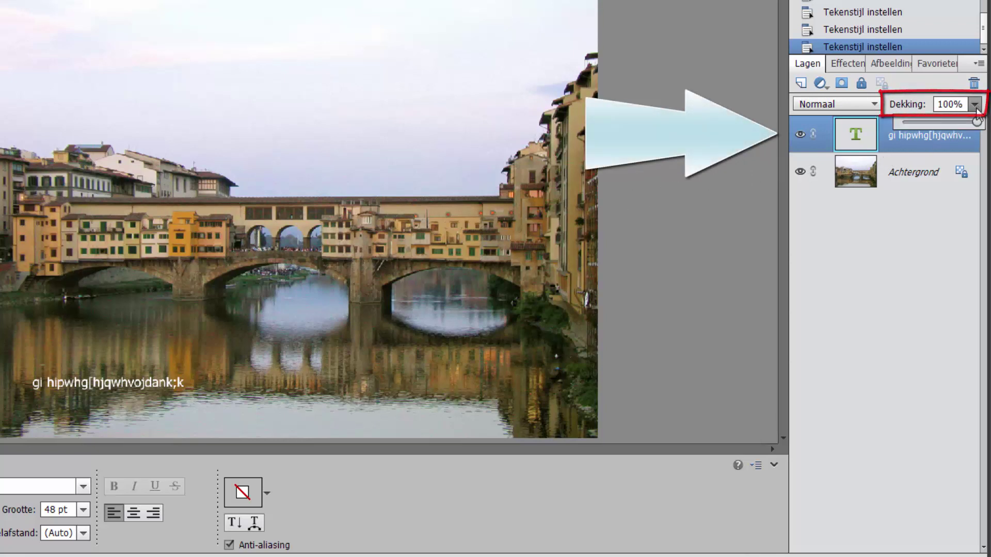
left_click_drag(979, 124, 940, 126)
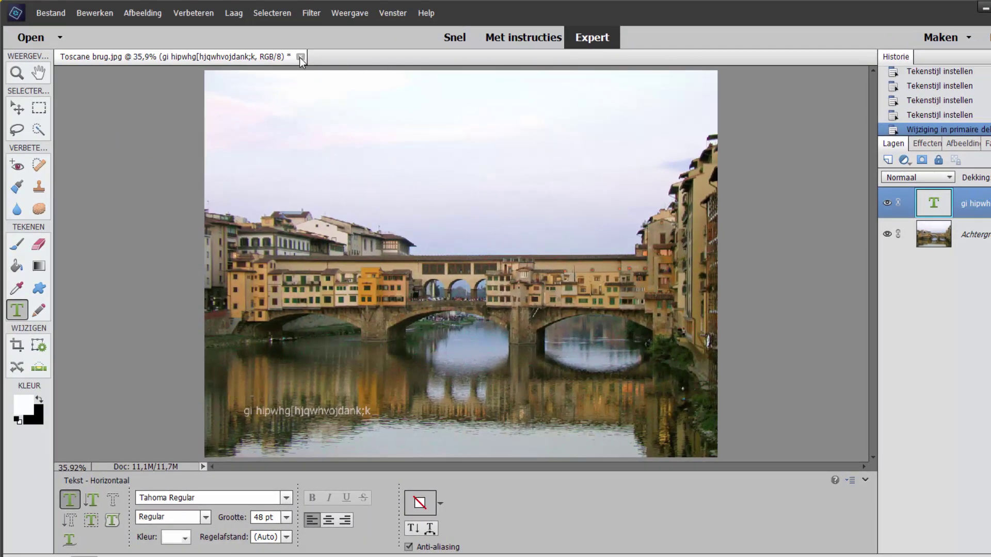
Close the Toscane brug photo, choosing Nee to discard its changes.
left_click(300, 57)
left_click(406, 233)
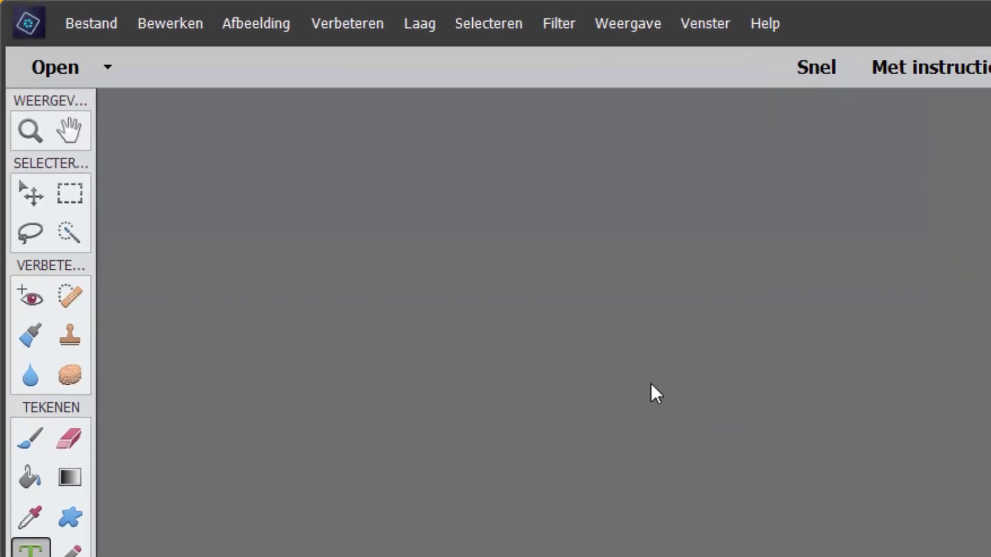
left_click(102, 27)
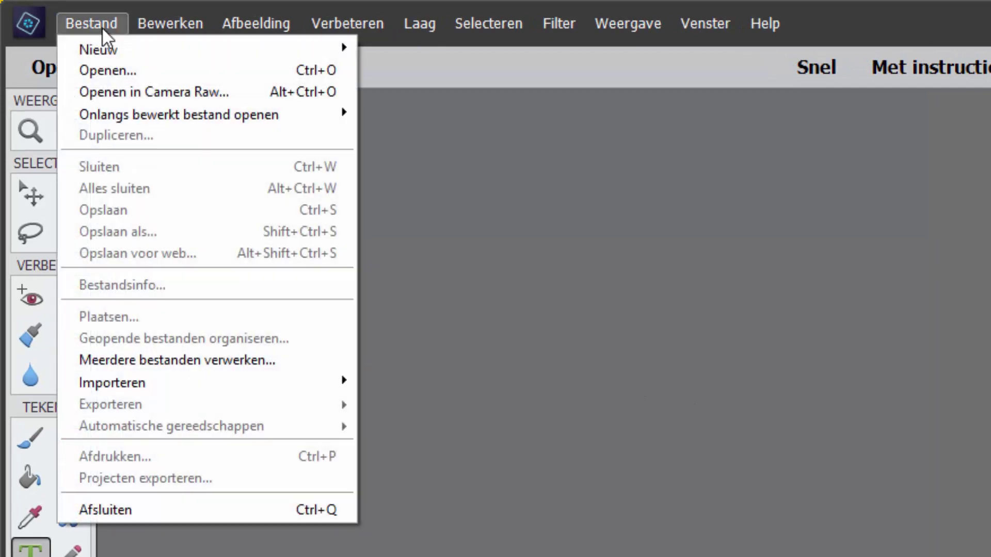
Start Meerdere bestanden verwerken with Toscane-onderkant-donker as the source folder.
left_click(181, 361)
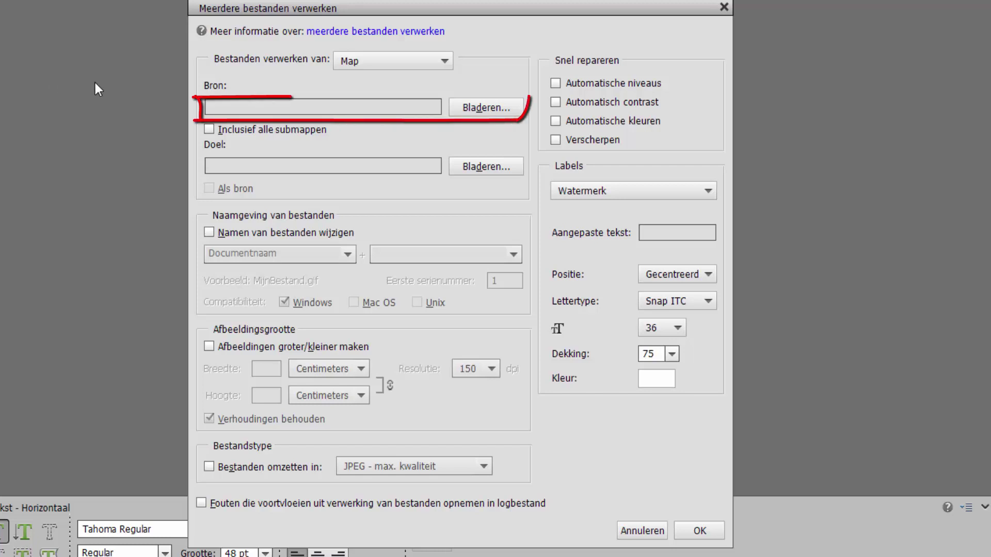
left_click(483, 109)
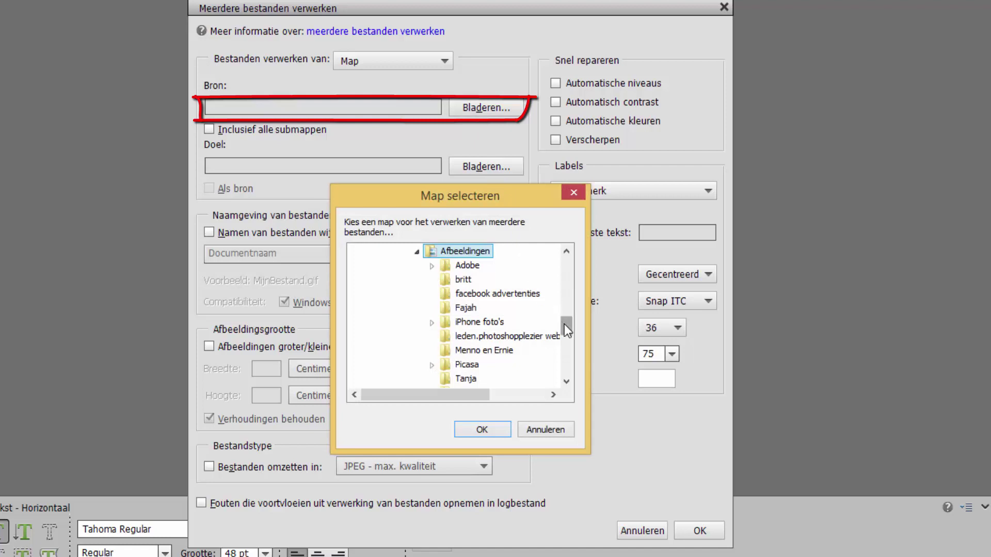
left_click_drag(565, 324, 565, 330)
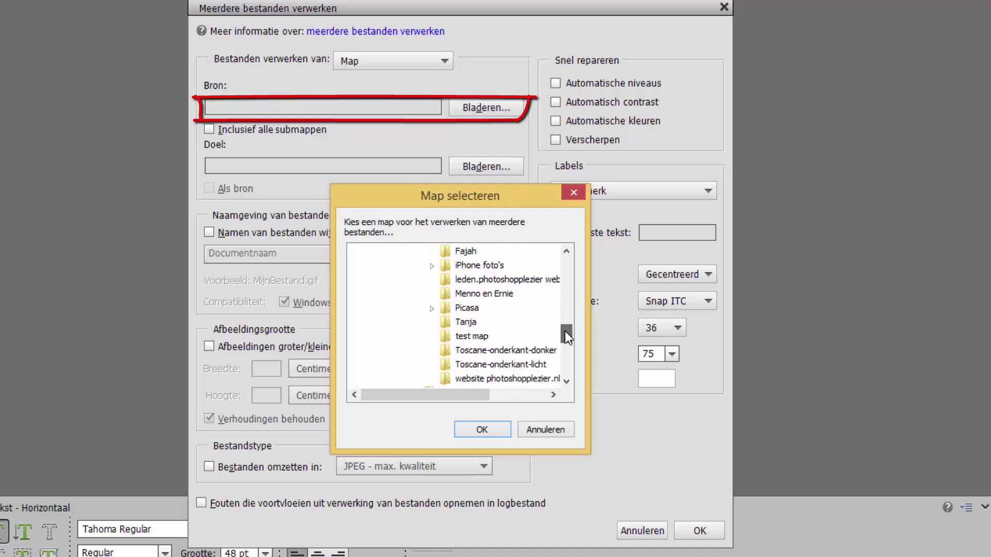
left_click(506, 351)
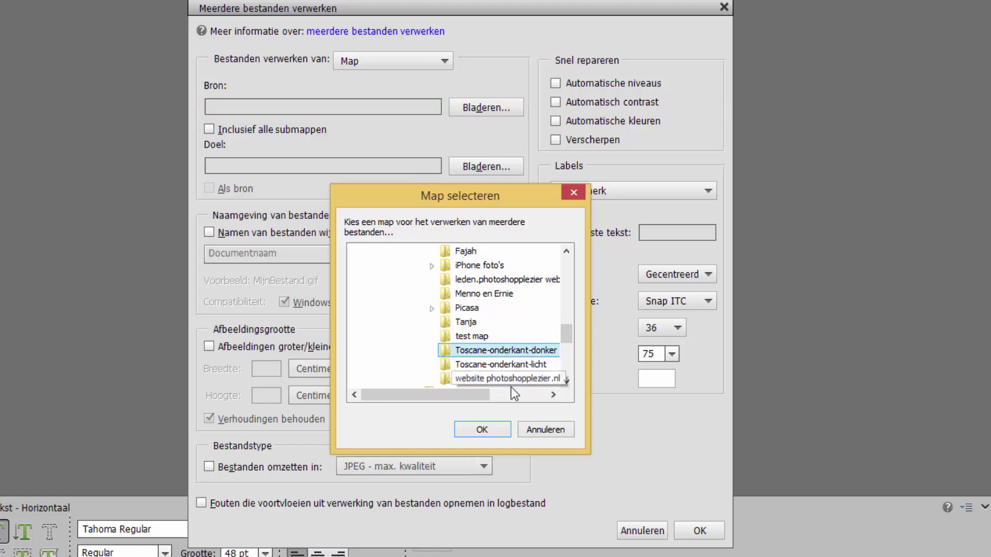
left_click(482, 430)
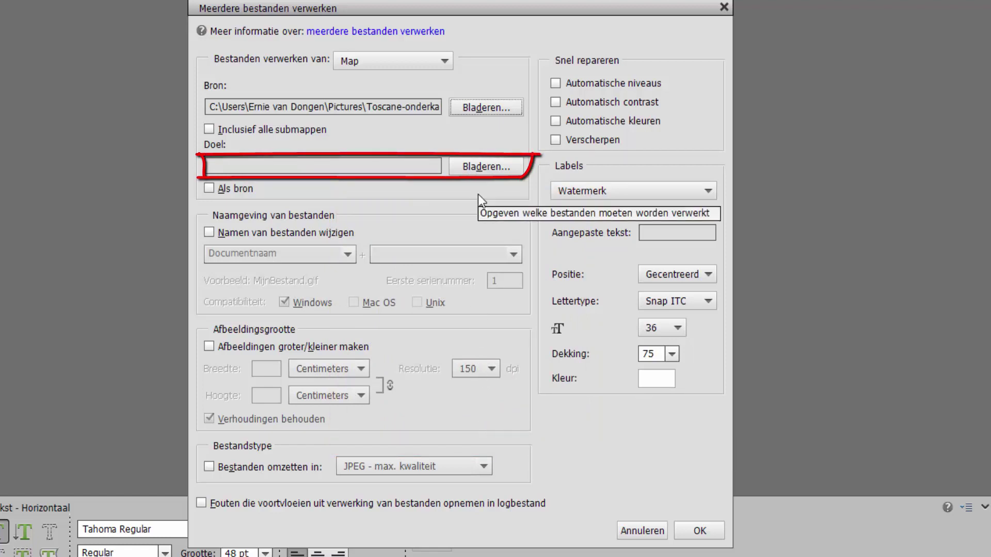
Create a Toscane-watermerk folder under Afbeeldingen and set it as the destination.
left_click(481, 171)
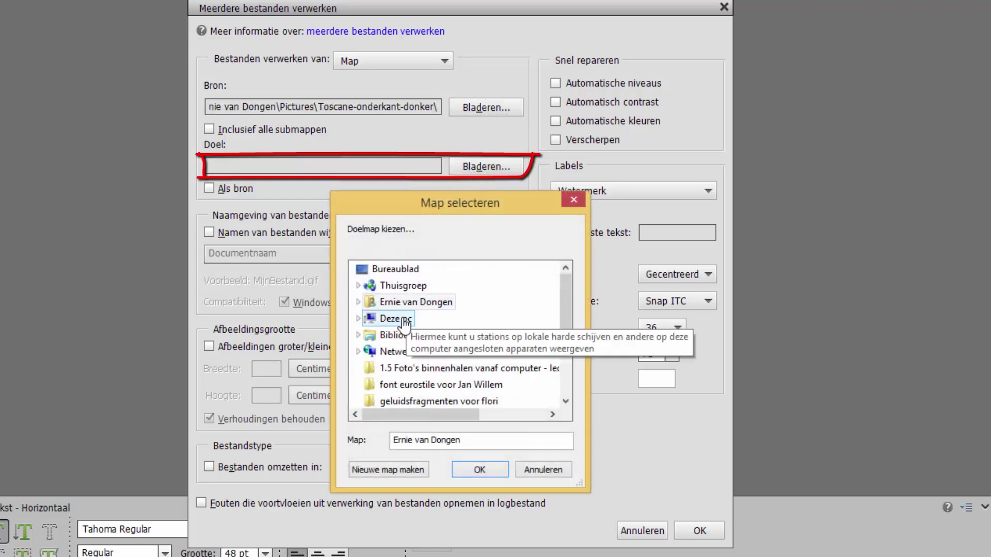
left_click(404, 320)
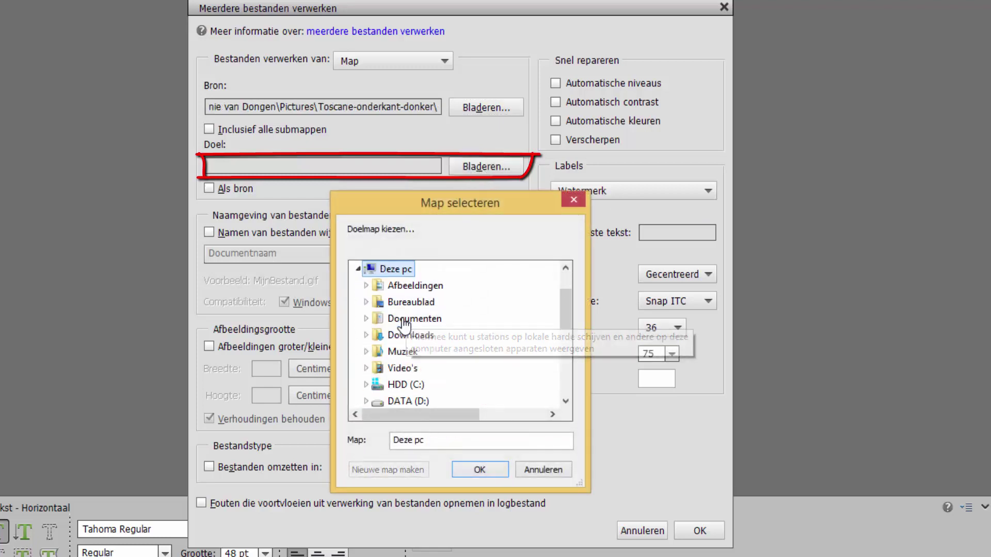
left_click(399, 287)
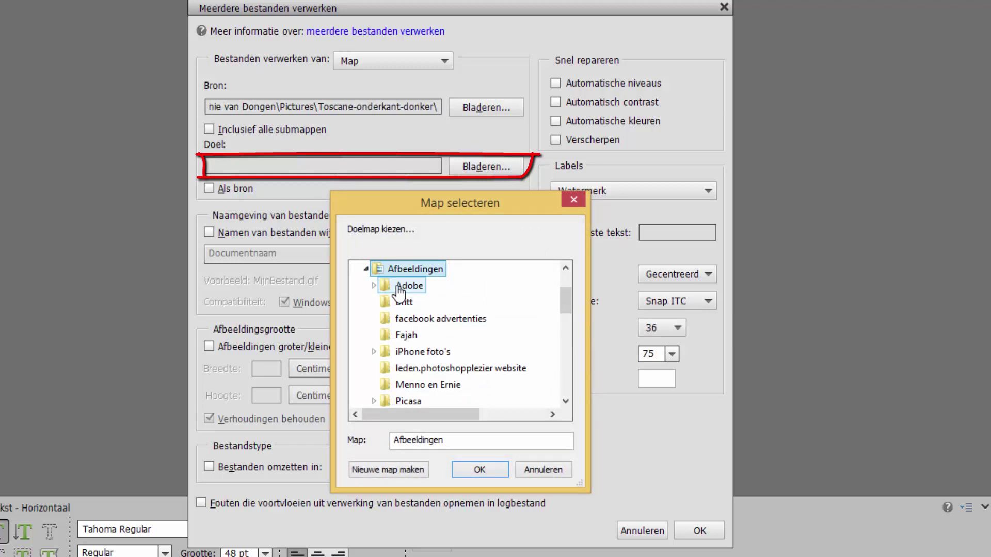
left_click(374, 470)
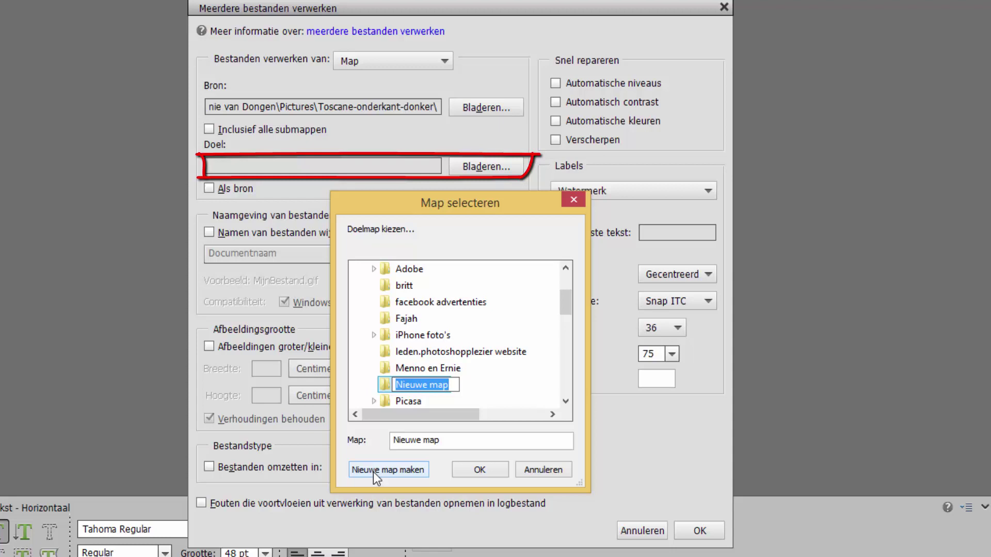
type("Tosc")
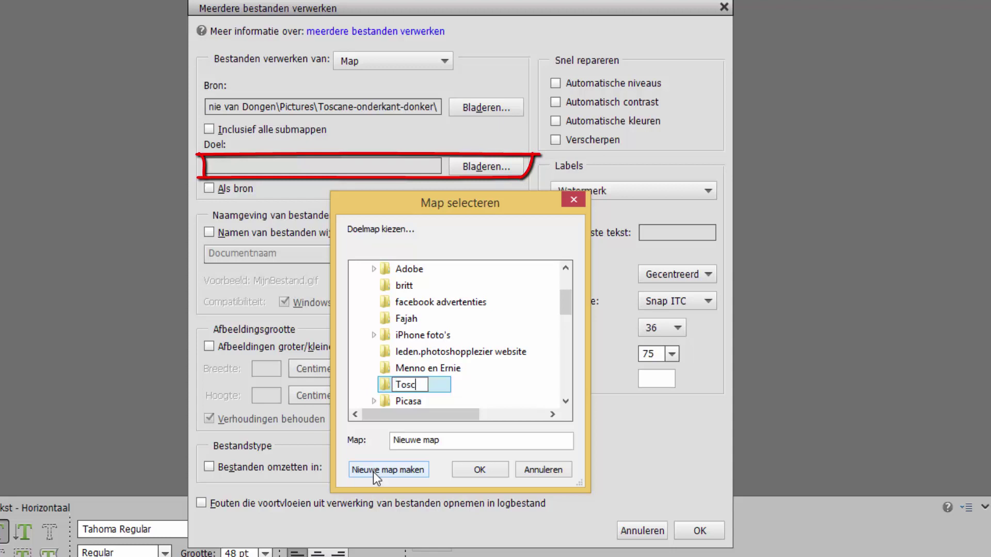
type("ane-")
type("watermer")
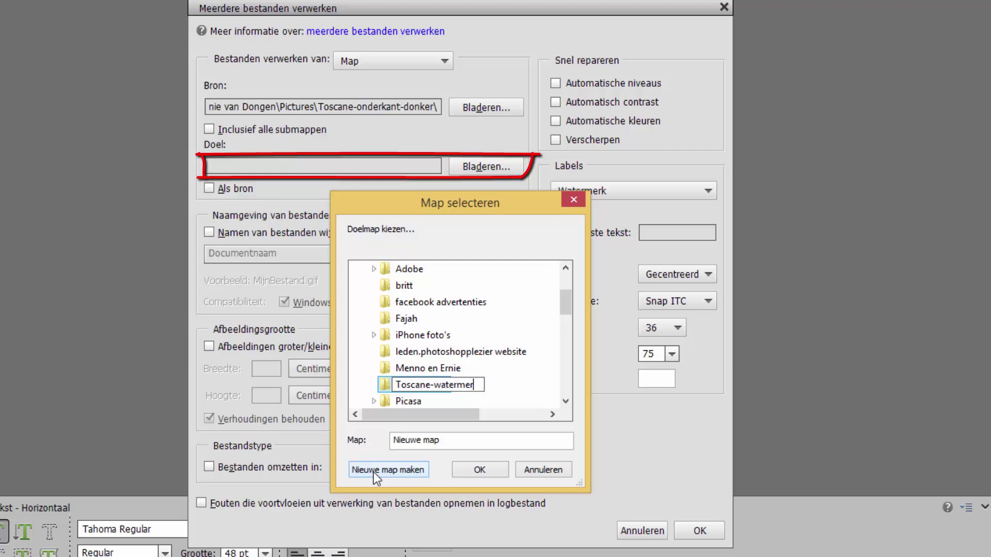
type("k")
left_click(468, 470)
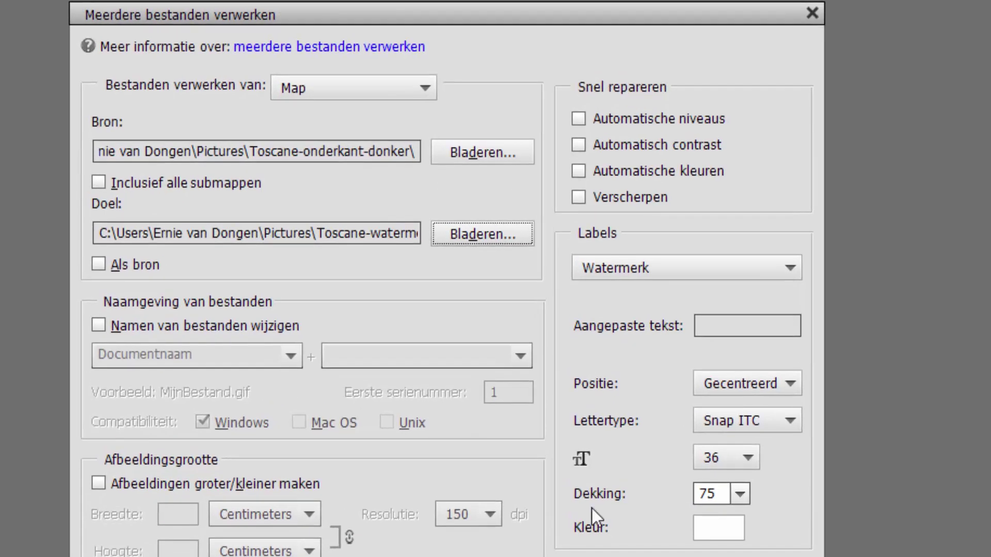
Keep the Watermerk label type and enter the custom text ©photoshopplezier.nl.
left_click(788, 268)
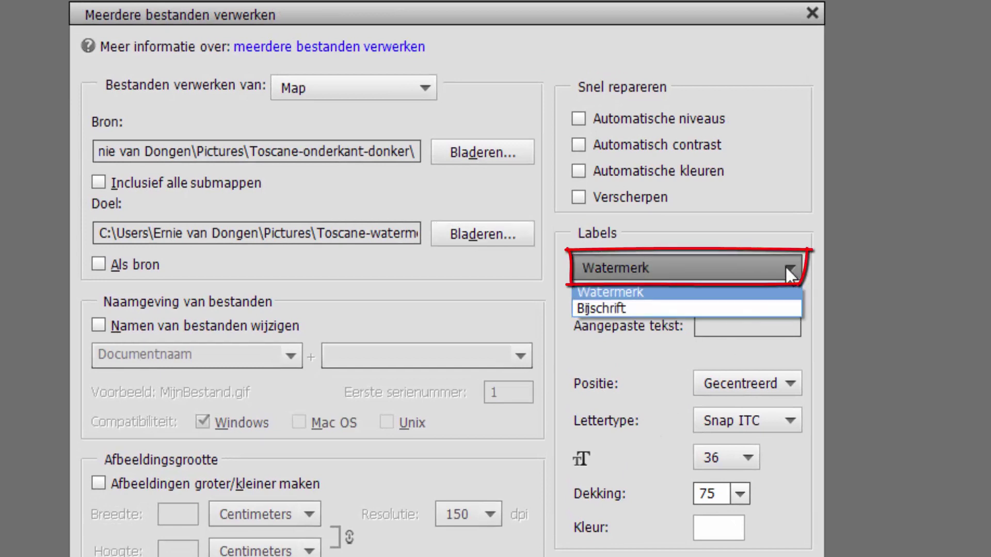
left_click(787, 274)
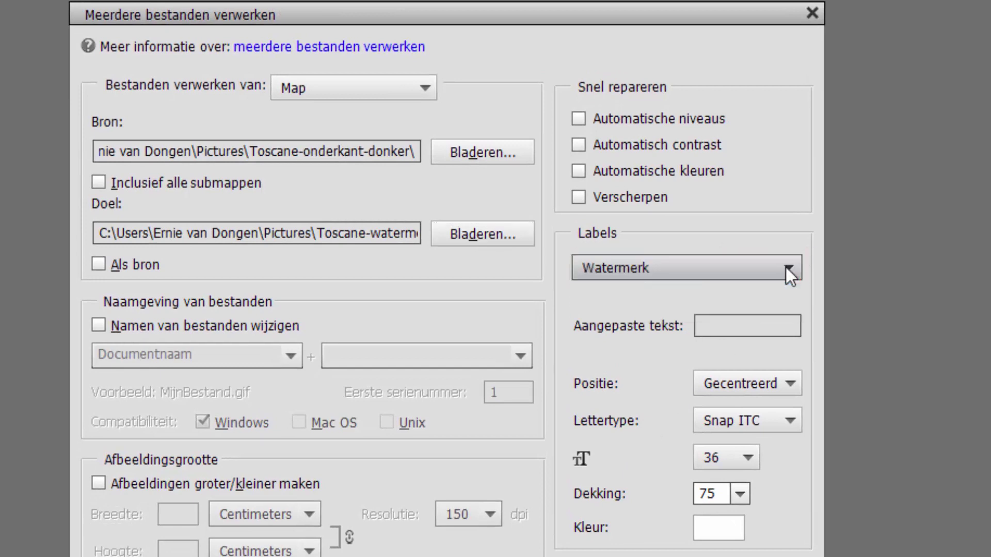
left_click(714, 324)
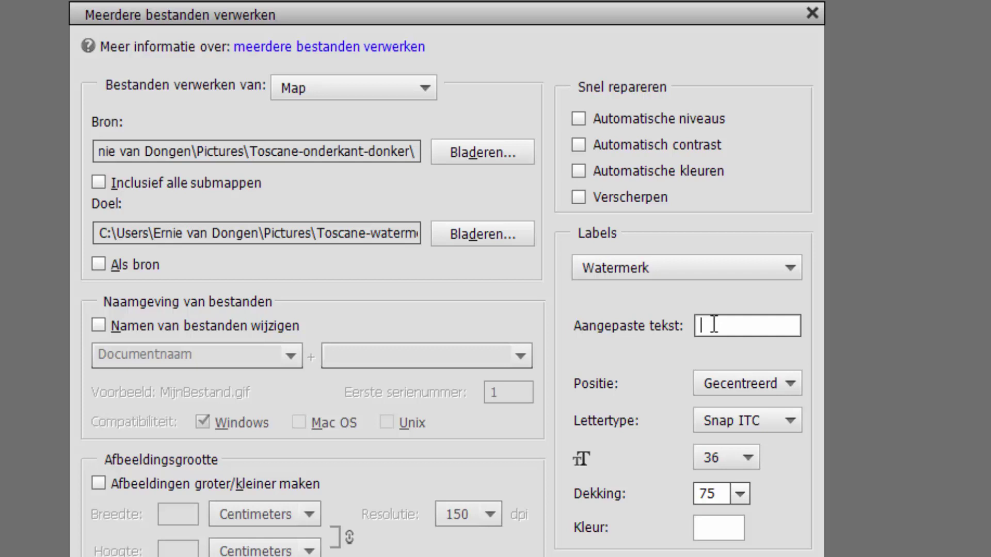
type("©")
type("photosh")
type("opplezie")
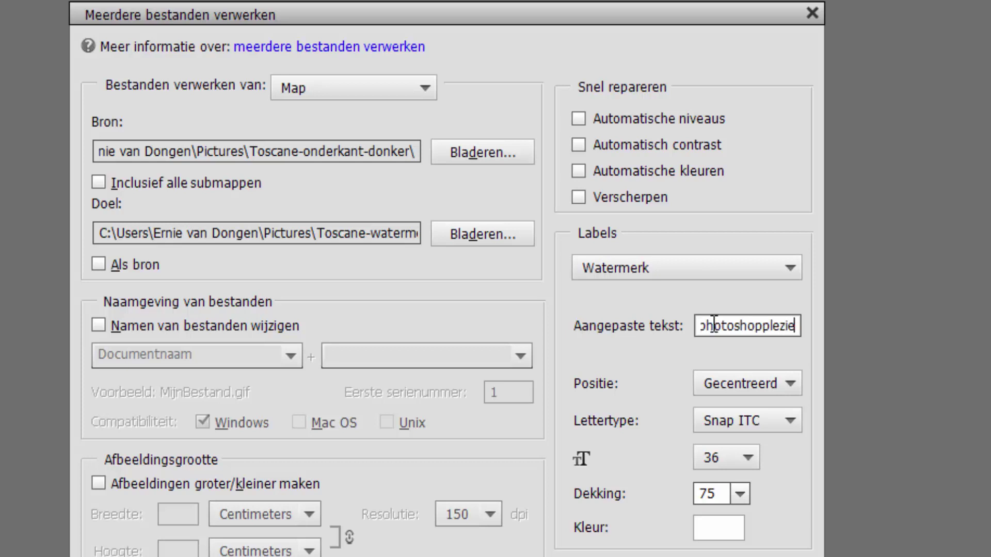
type("r.nl")
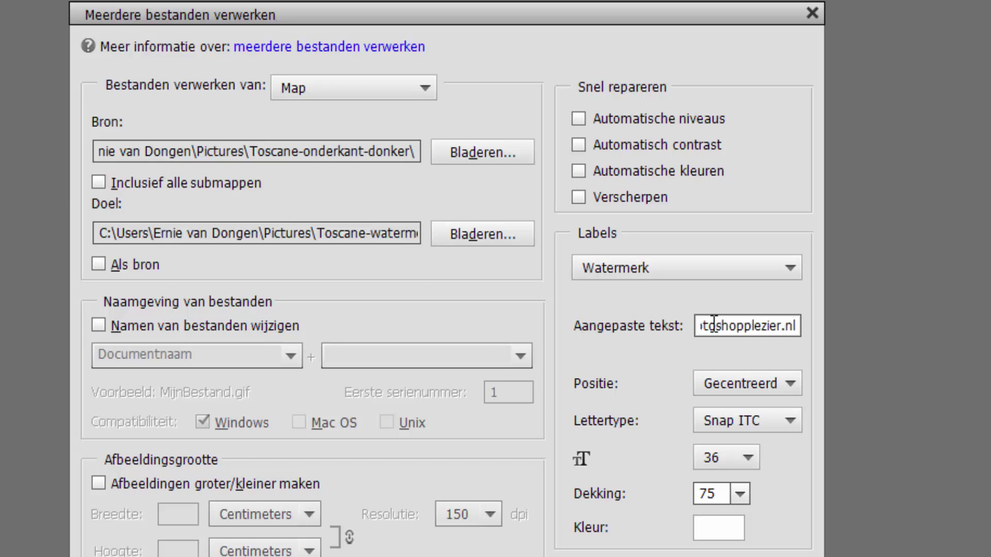
Set the watermark Positie to Linksonder, font Tahoma, size 48 and Dekking 50%.
left_click(788, 383)
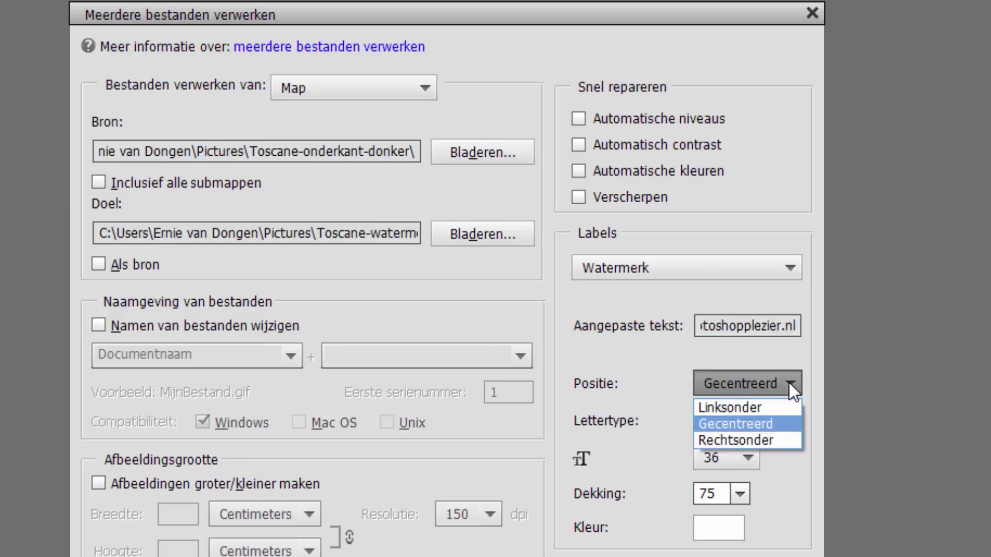
left_click(776, 407)
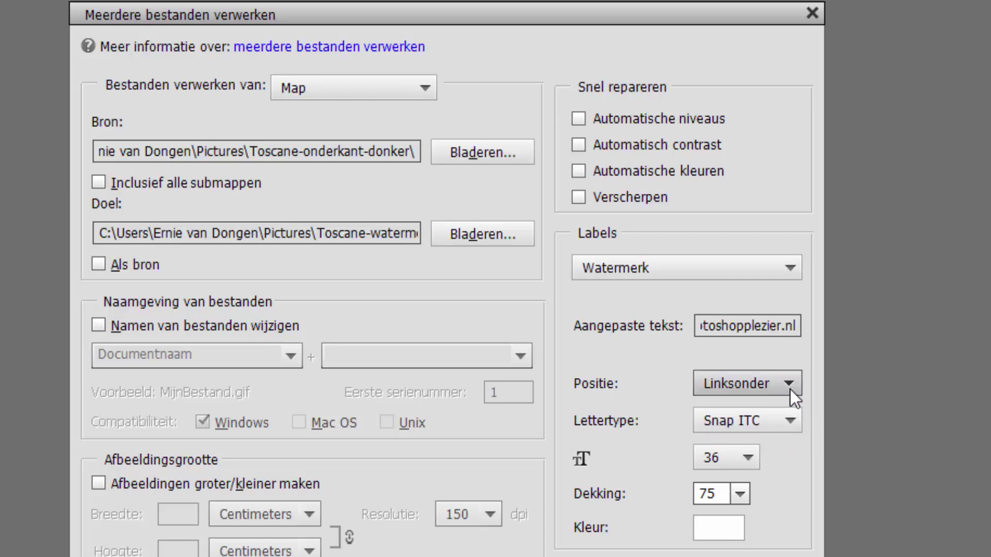
left_click(789, 418)
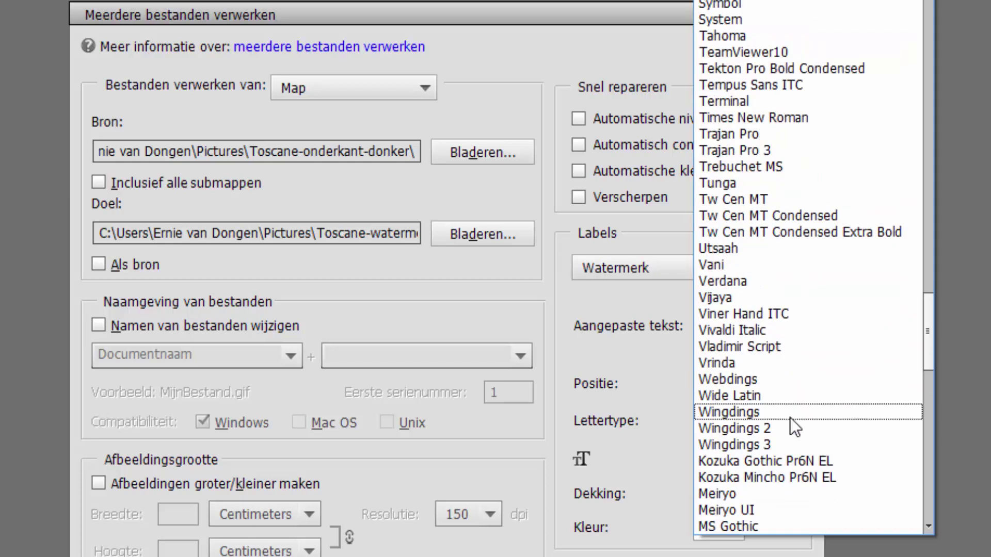
left_click(765, 38)
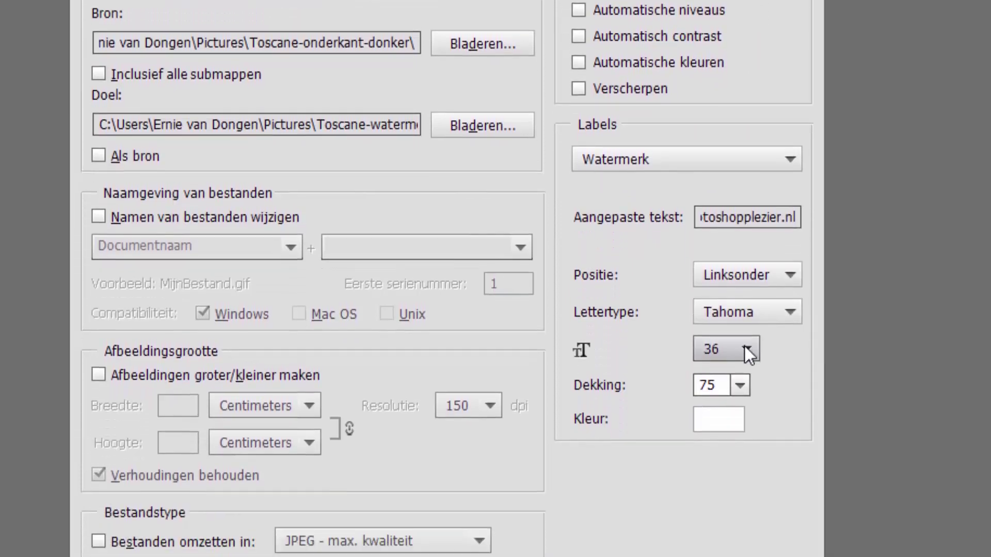
left_click(748, 225)
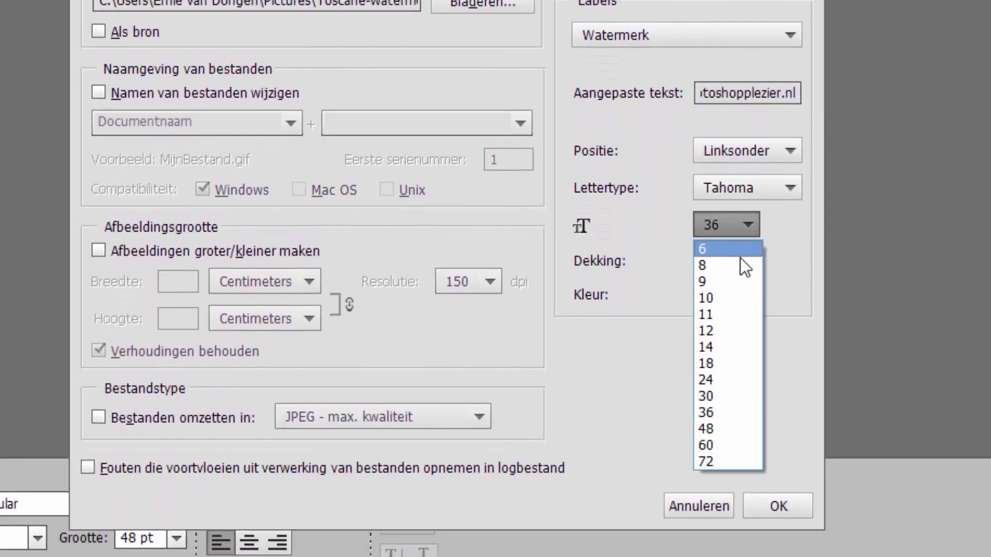
left_click(717, 429)
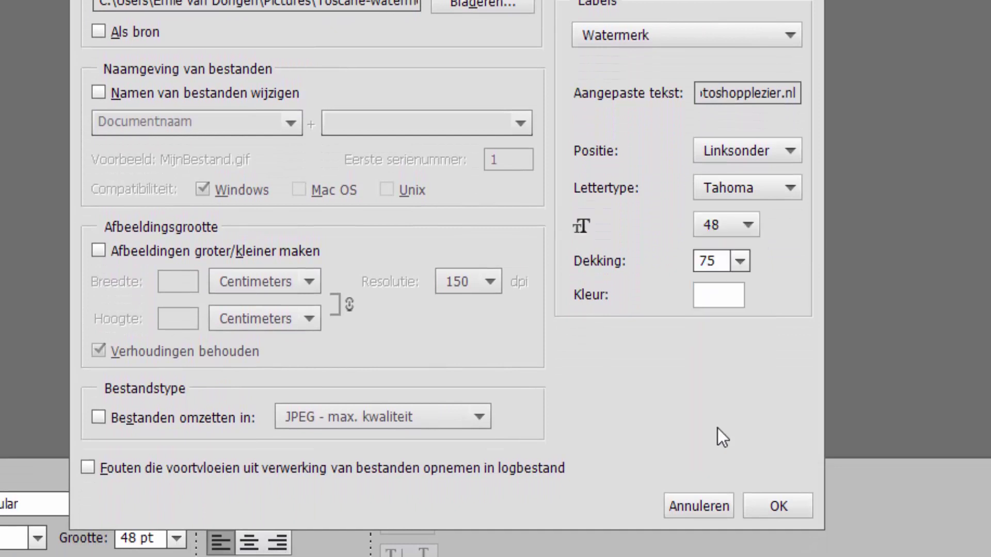
left_click(740, 261)
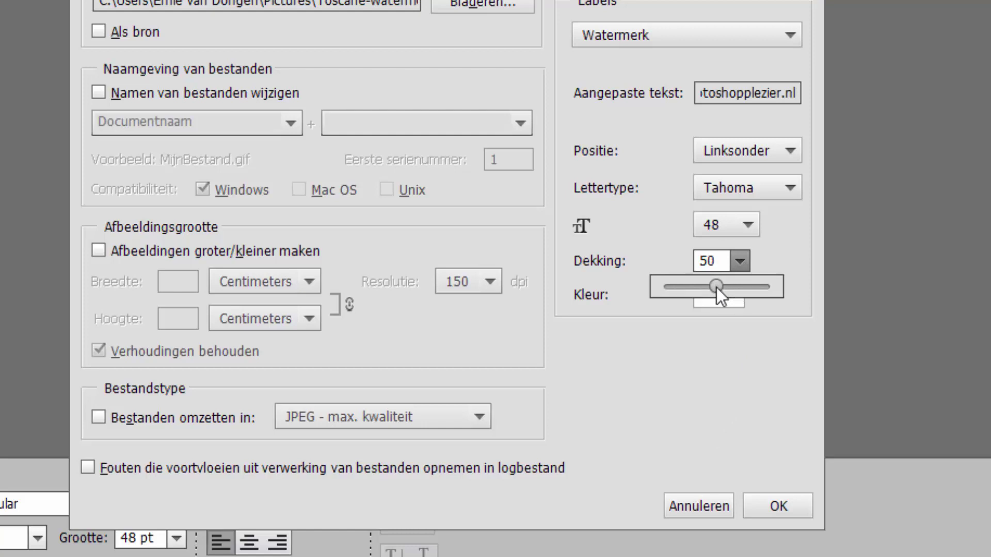
left_click(677, 348)
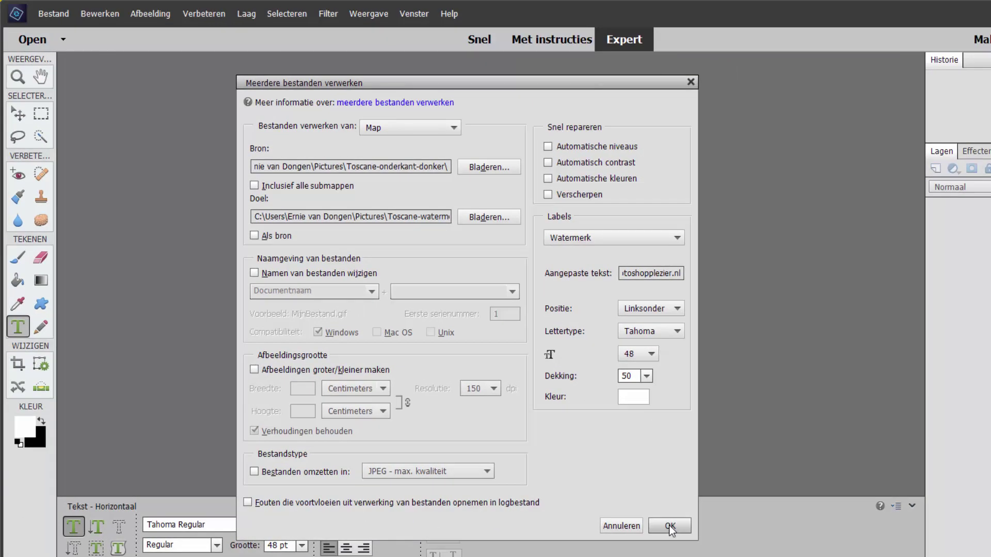
Run the batch watermarking on the dark photos, then browse into the Toscane-watermerk folder.
left_click(670, 527)
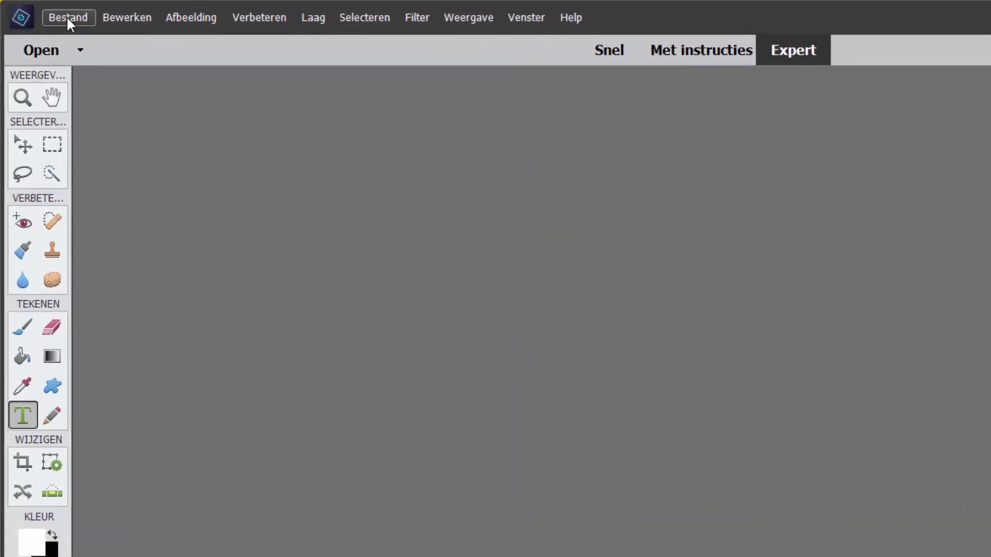
left_click(67, 19)
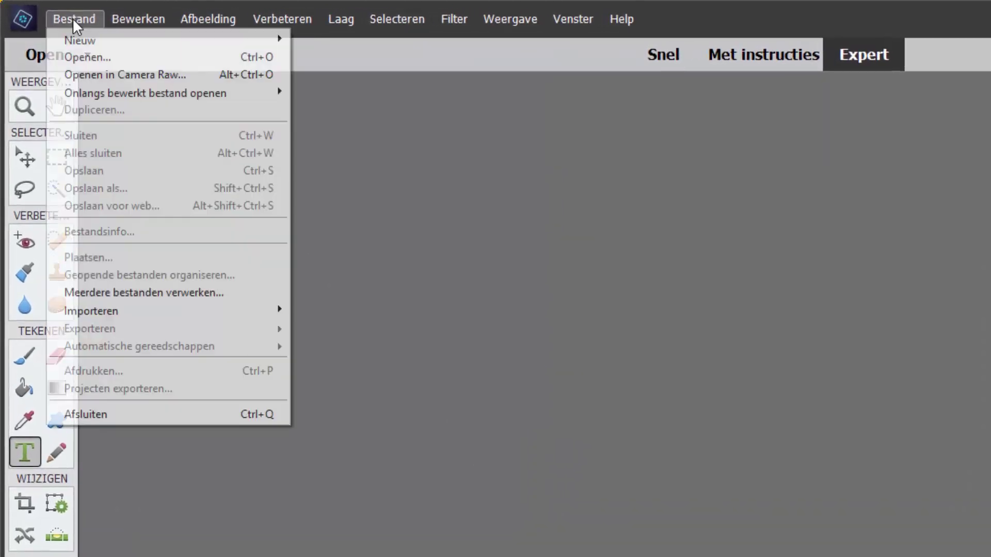
left_click(79, 61)
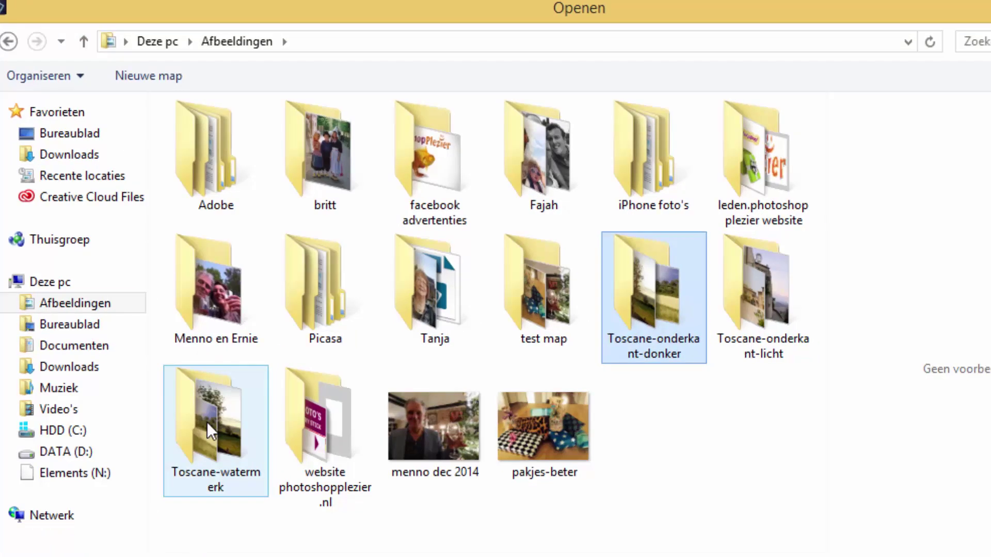
double_click(206, 422)
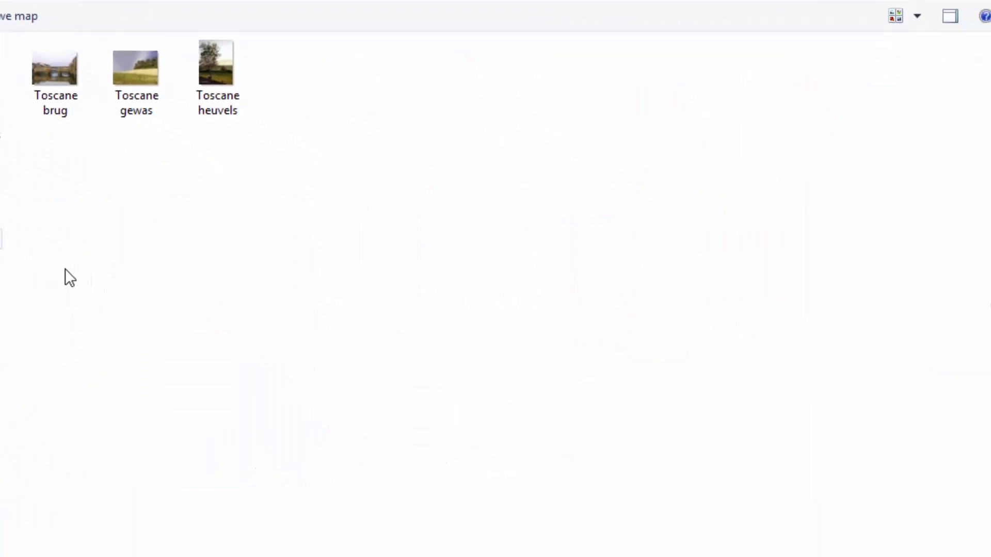
Preview the brug, gewas and heuvels photos for the watermark, then cancel without opening.
left_click(46, 96)
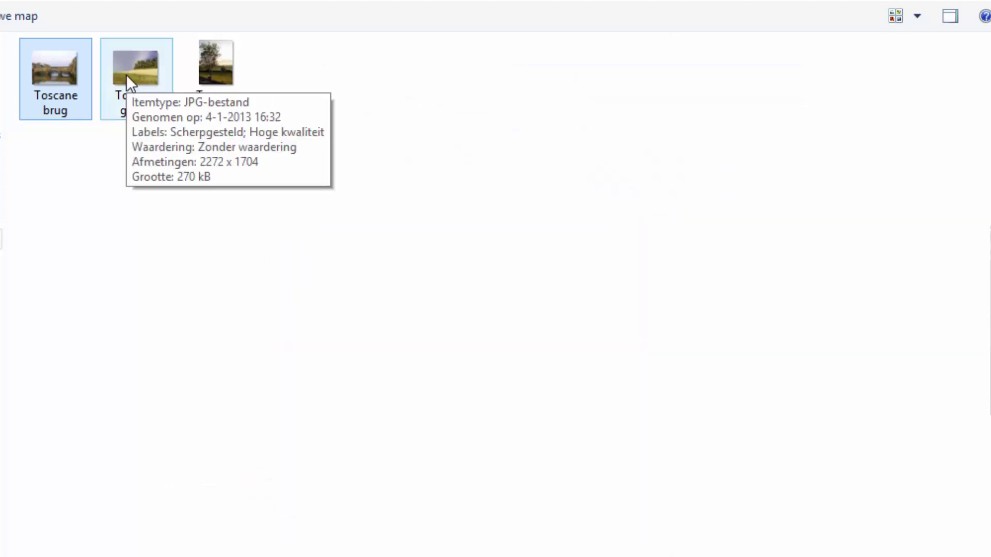
left_click(127, 76)
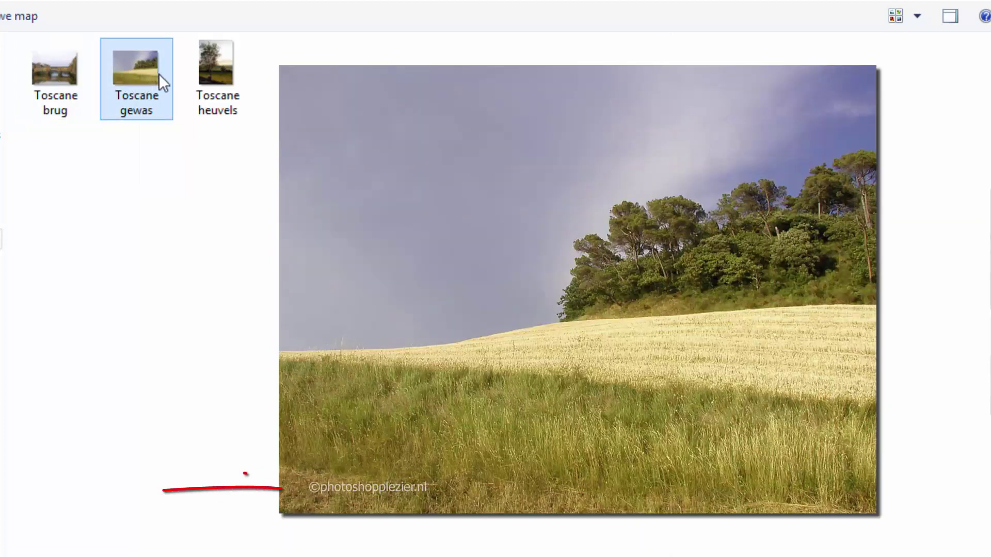
left_click(210, 72)
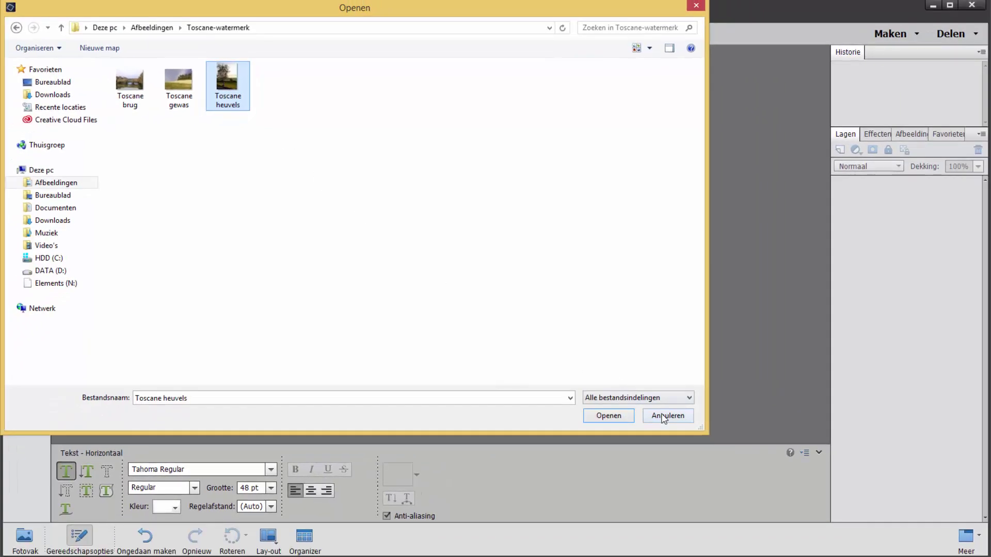
left_click(663, 416)
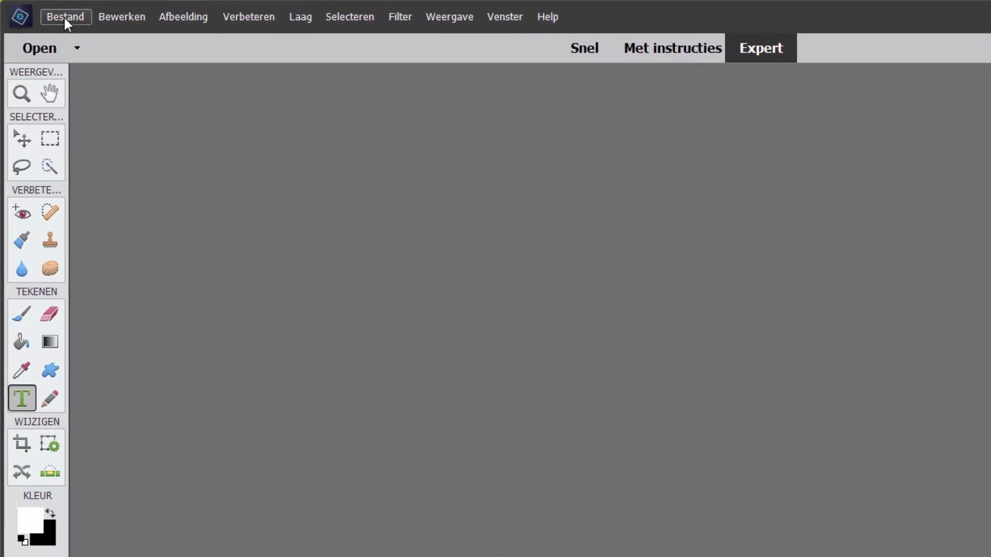
Reopen Process Multiple Files and set the source folder to Toscane-onderkant-licht.
left_click(62, 15)
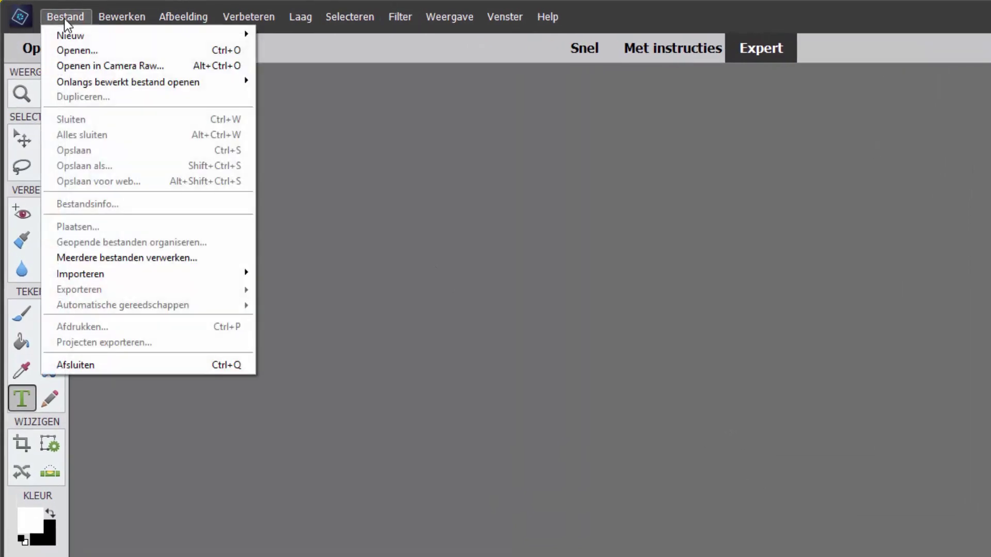
left_click(110, 258)
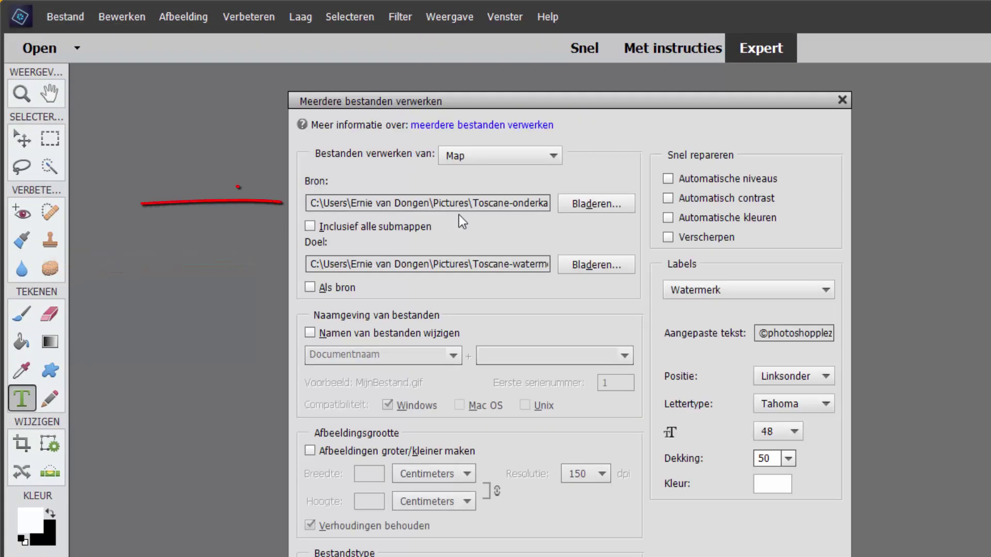
left_click(590, 203)
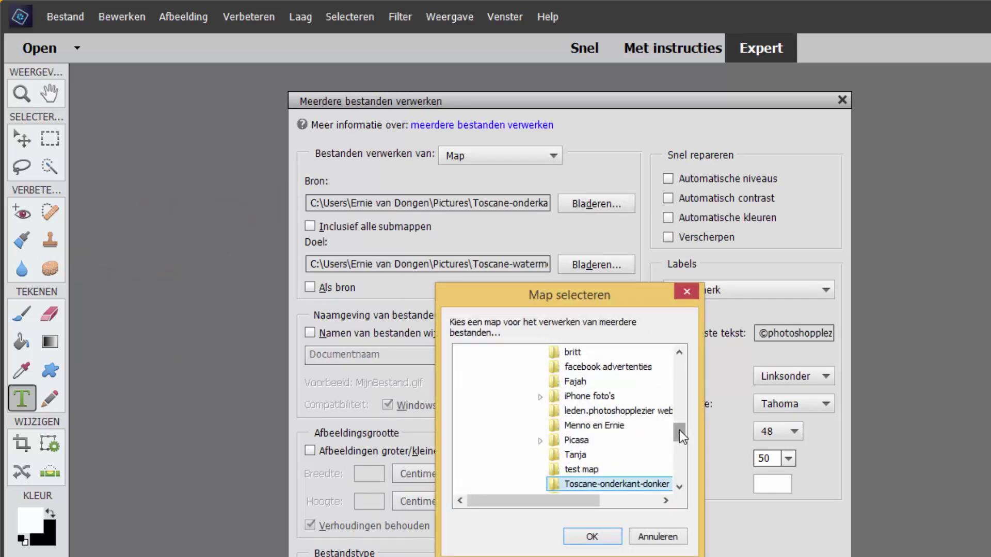
left_click_drag(680, 432, 680, 435)
left_click(617, 470)
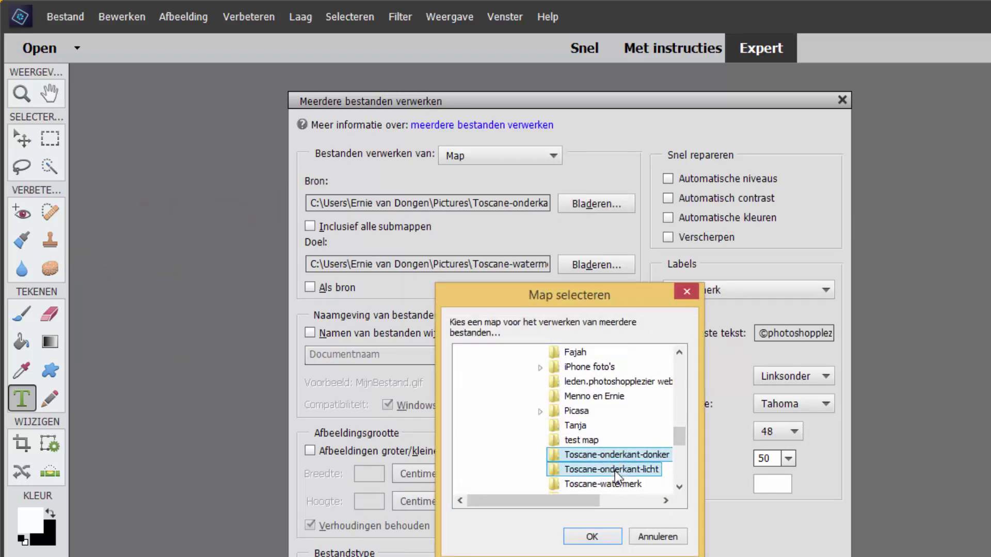
left_click(589, 536)
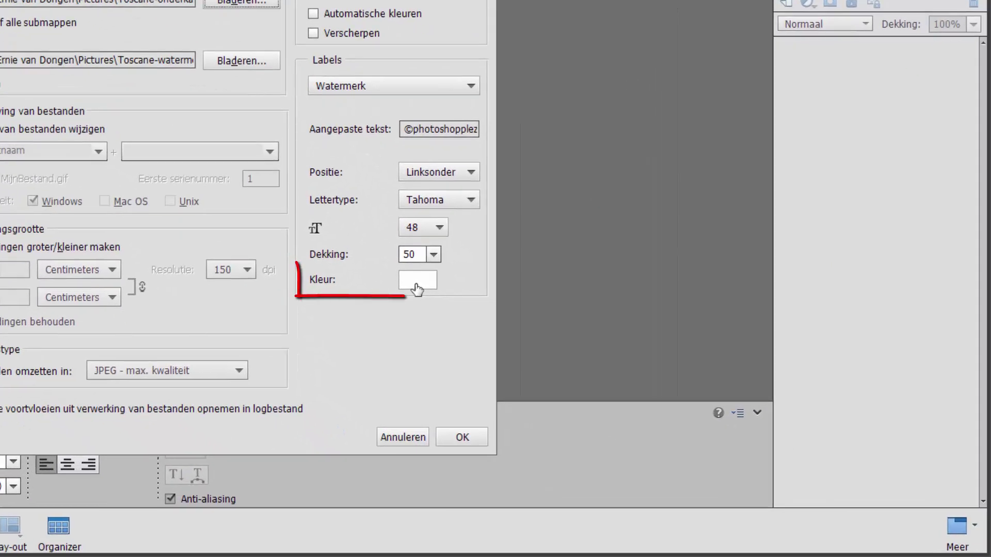
Switch the watermark colour from white to black and start the batch on Toscane-onderkant-licht.
left_click(563, 368)
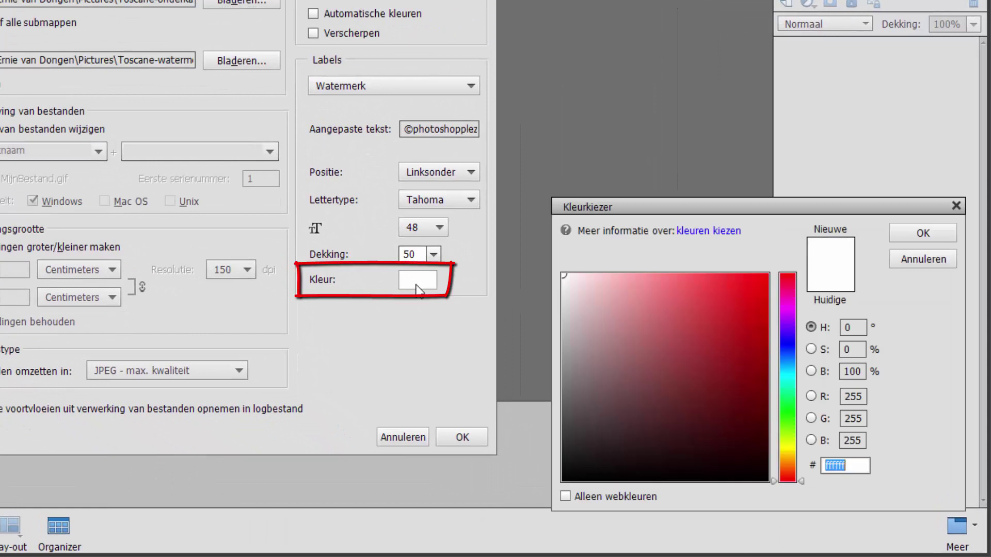
left_click(566, 481)
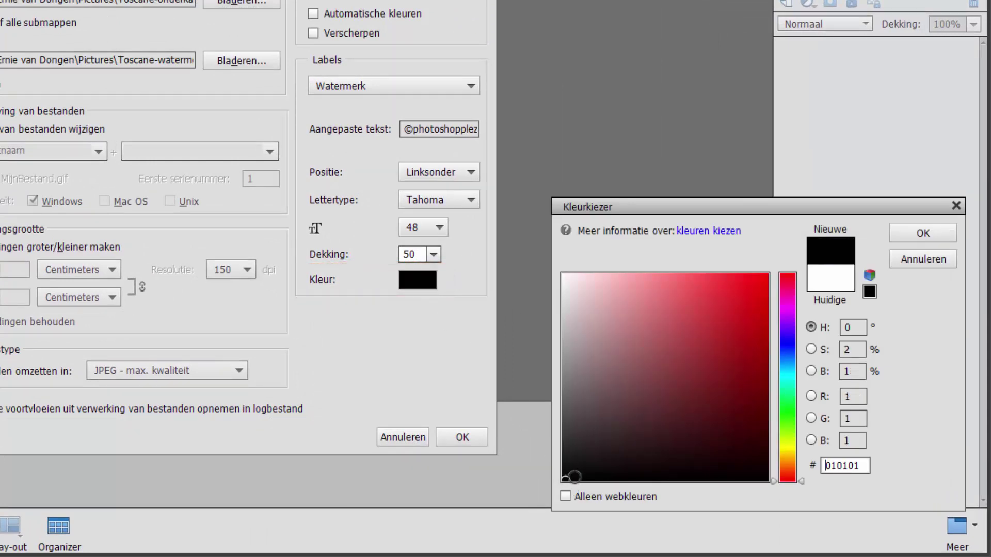
left_click(924, 233)
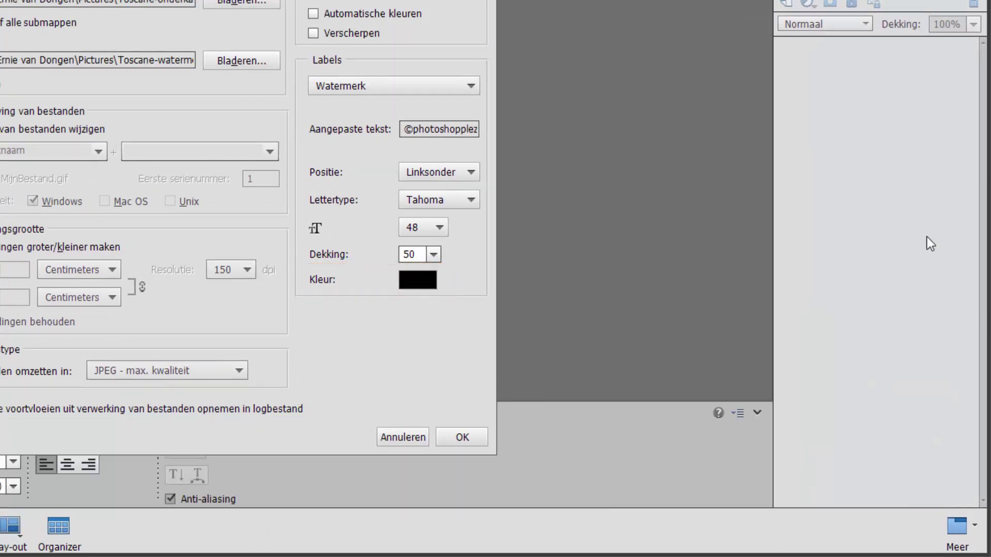
left_click(470, 438)
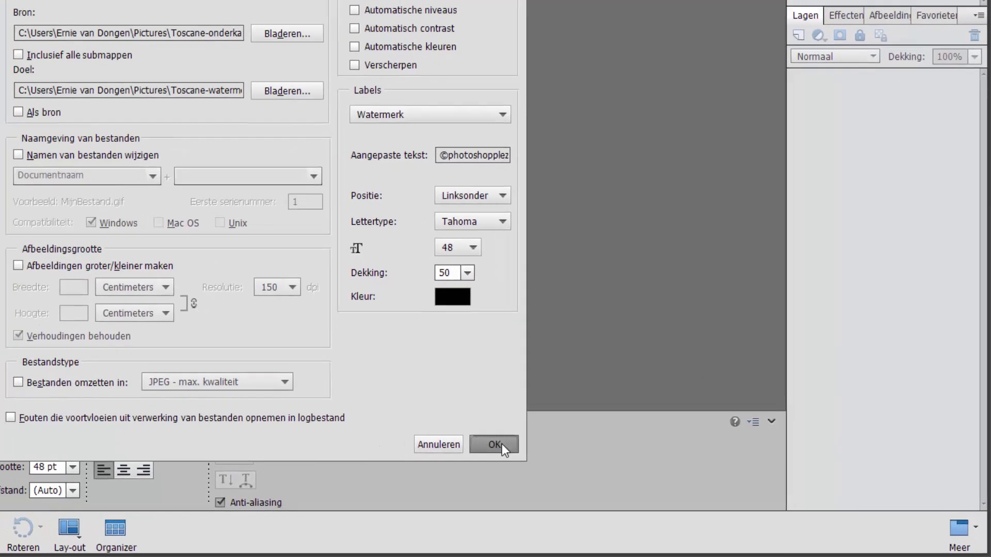